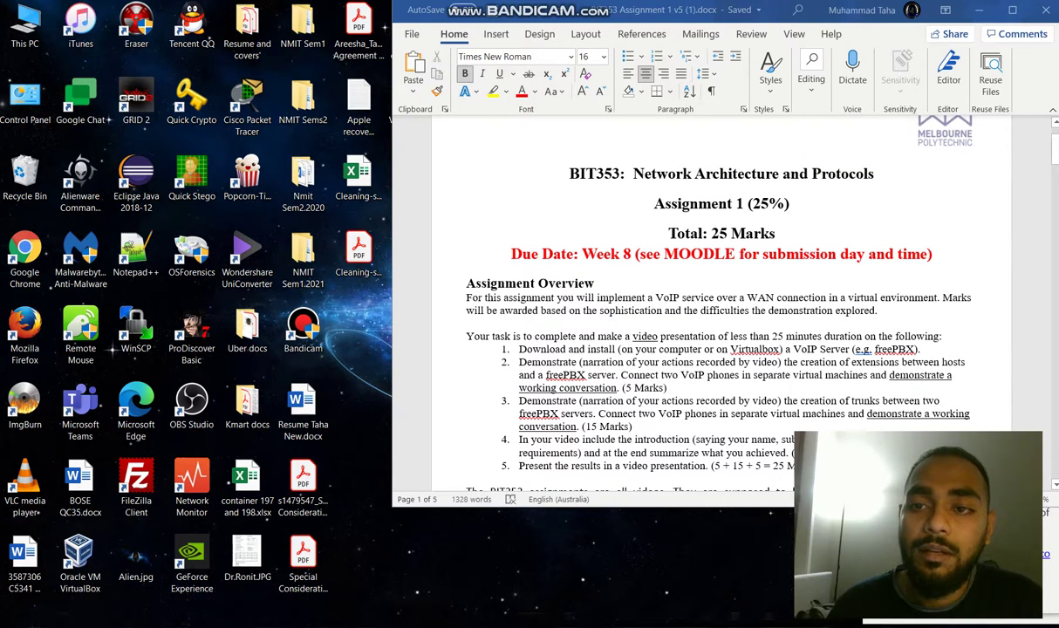
Review the assignment task list in Word and the freePBX lab's virtual machines in the eduLAB portal
{"action": "scroll", "coordinate": [722, 297], "scroll_direction": "down", "scroll_amount": 2}
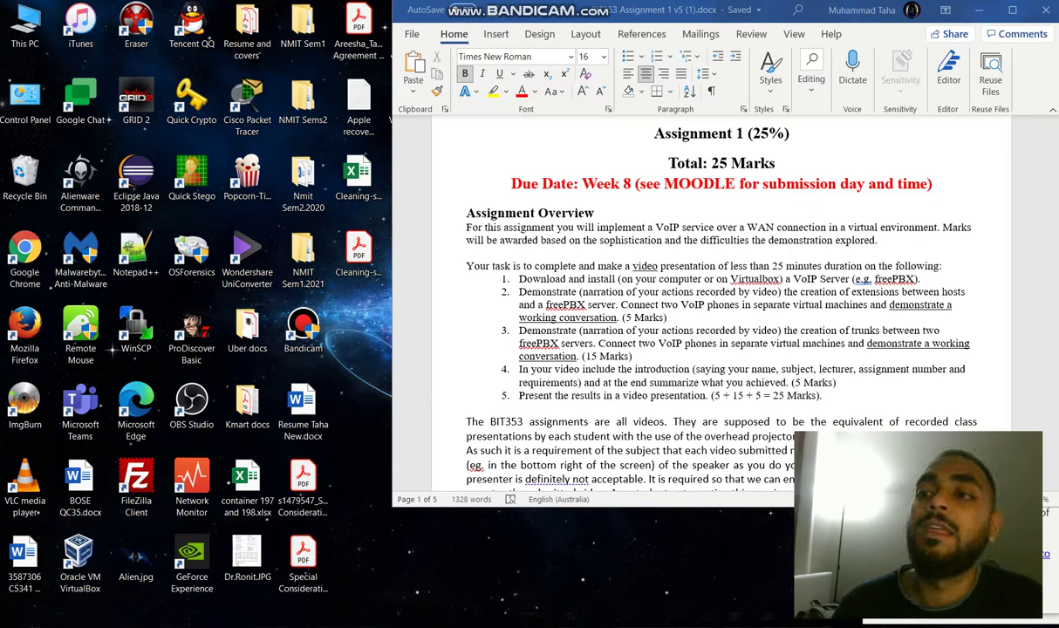
{"action": "key", "text": "alt+Tab"}
{"action": "left_click", "coordinate": [113, 9]}
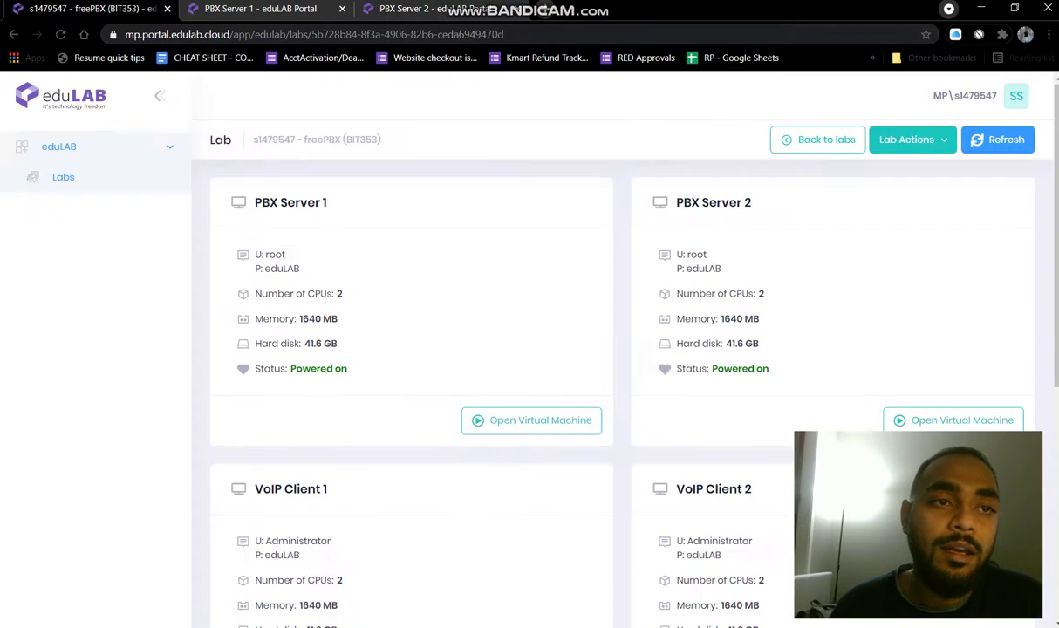
{"action": "scroll", "coordinate": [611, 393], "scroll_direction": "down", "scroll_amount": 2}
{"action": "scroll", "coordinate": [611, 393], "scroll_direction": "up", "scroll_amount": 1}
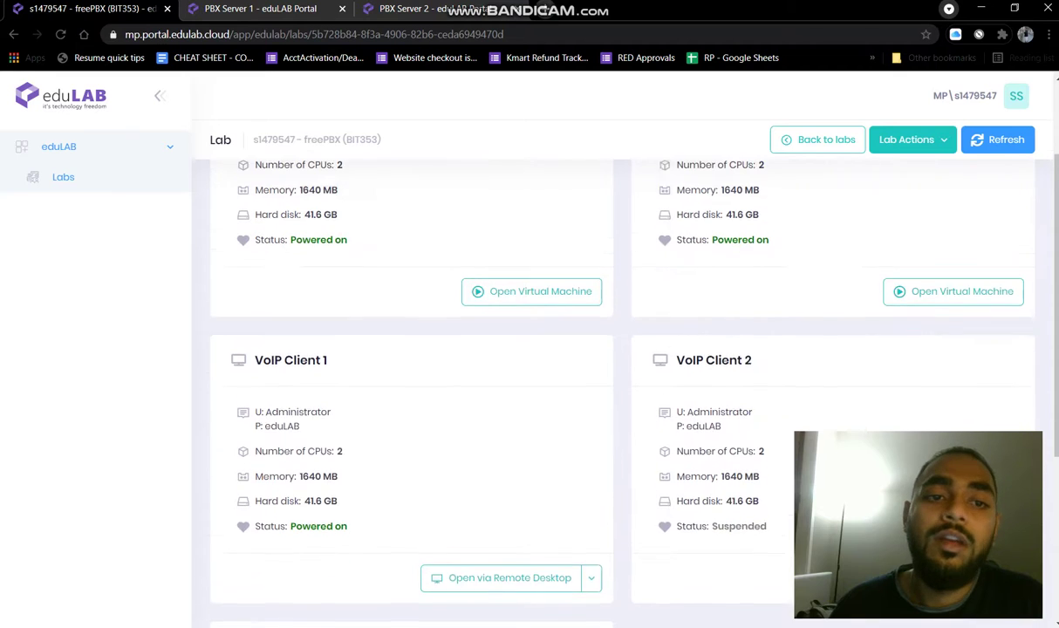
{"action": "scroll", "coordinate": [320, 270], "scroll_direction": "up", "scroll_amount": 1}
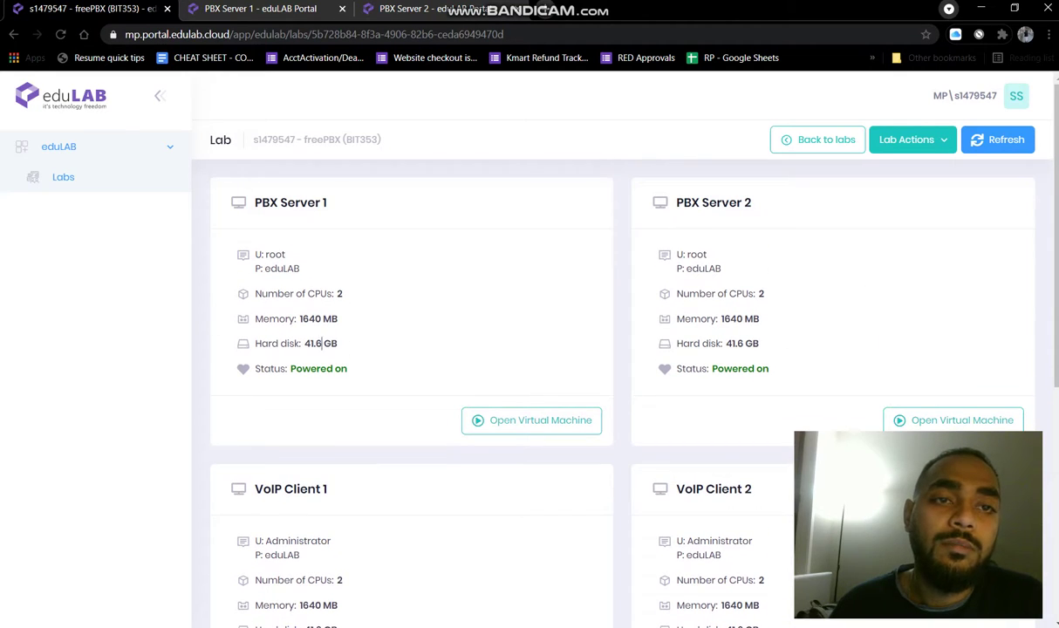
{"action": "scroll", "coordinate": [534, 349], "scroll_direction": "down", "scroll_amount": 1}
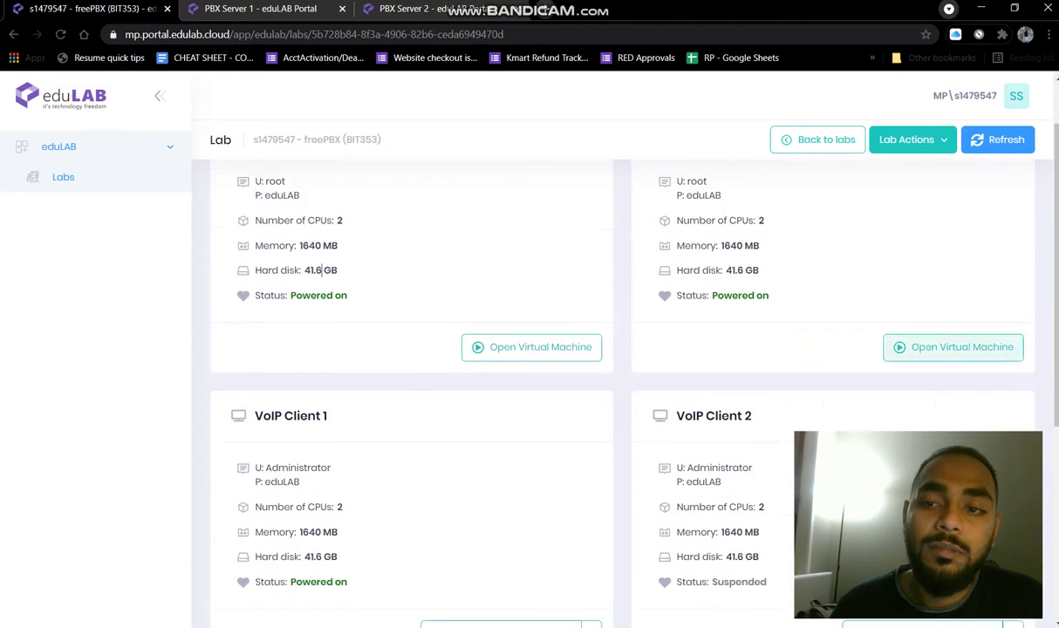
View the PBX Server 1 console with its network configuration and return to the lab overview
{"action": "left_click", "coordinate": [534, 347]}
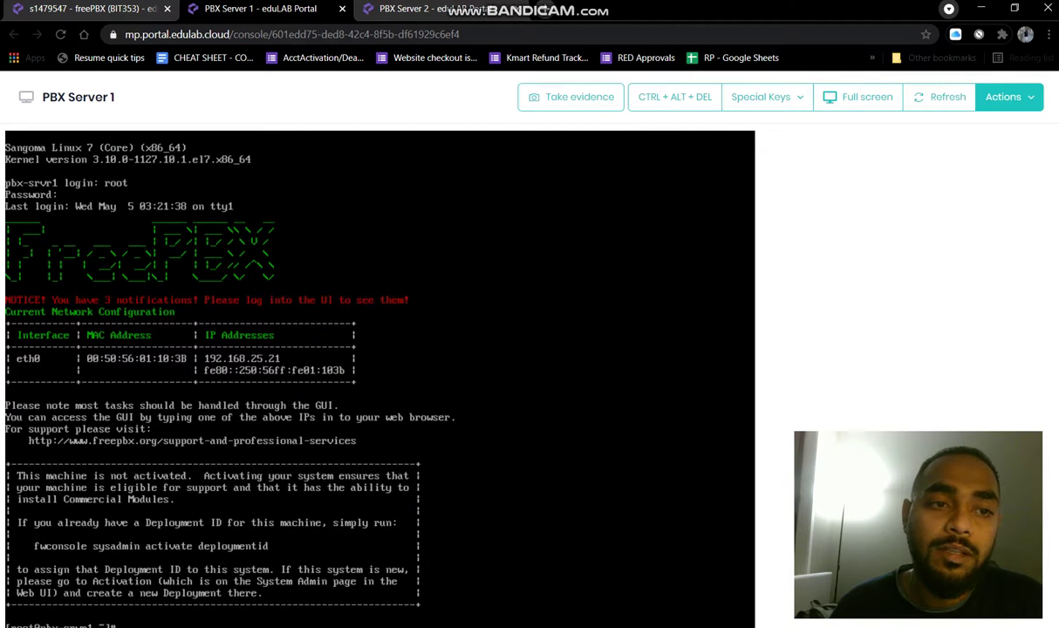
{"action": "key", "text": "ctrl+Tab"}
{"action": "key", "text": "ctrl+Tab"}
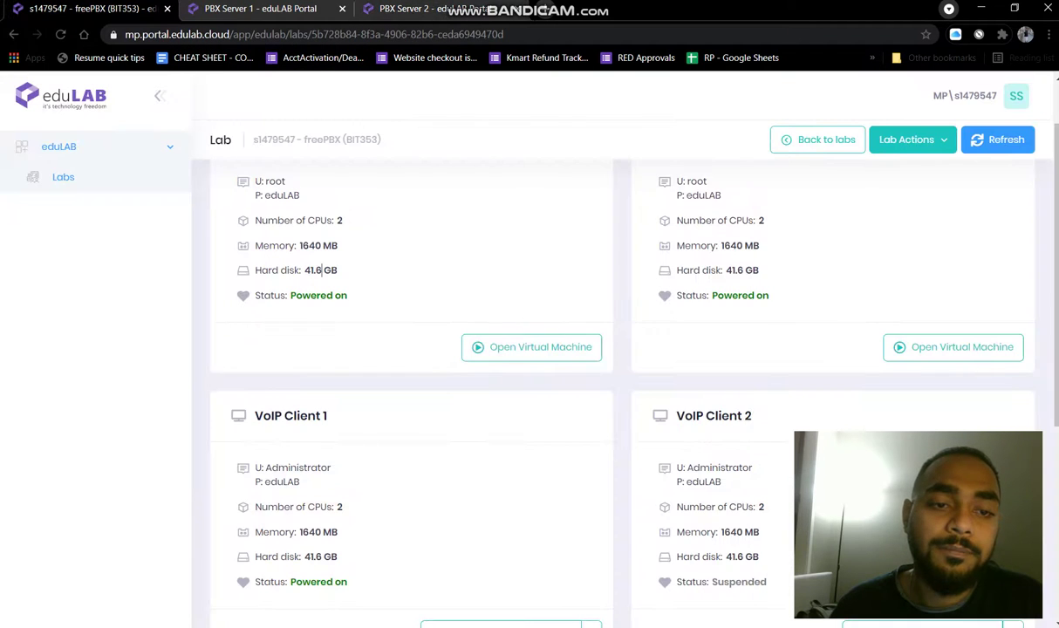
Copy the remote desktop password from the connection details of VoIP Client 1 and dismiss them
{"action": "scroll", "coordinate": [322, 270], "scroll_direction": "down", "scroll_amount": 3}
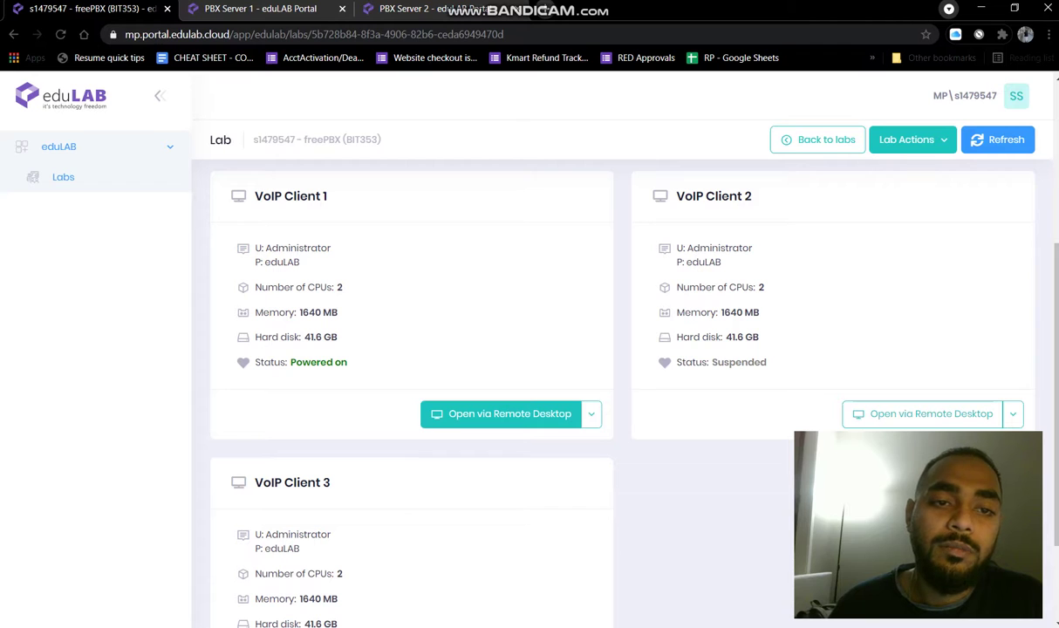
{"action": "left_click", "coordinate": [510, 414]}
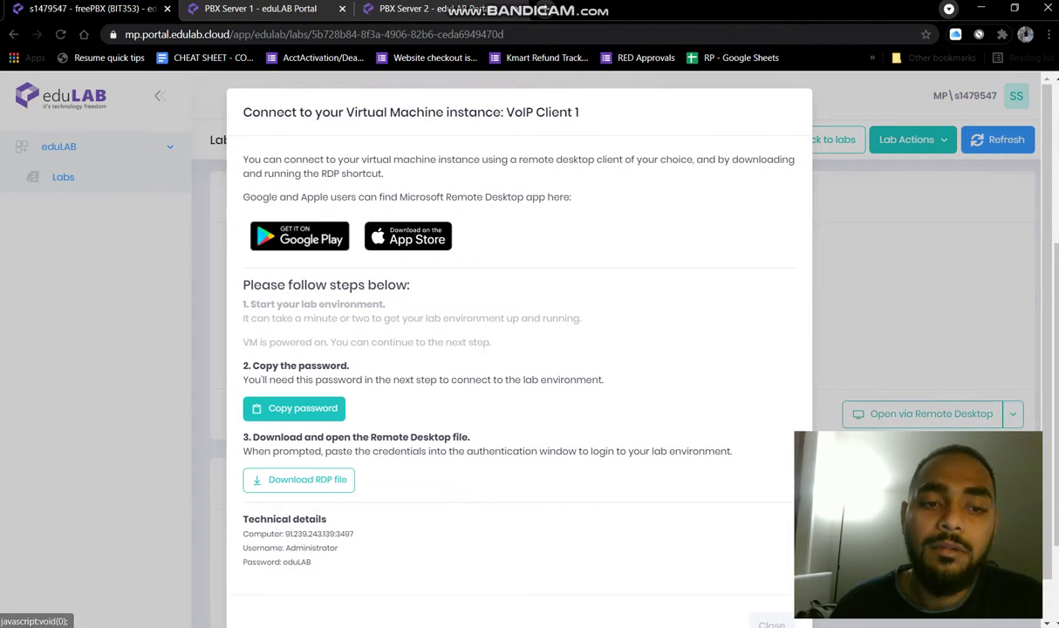
{"action": "left_click", "coordinate": [295, 409]}
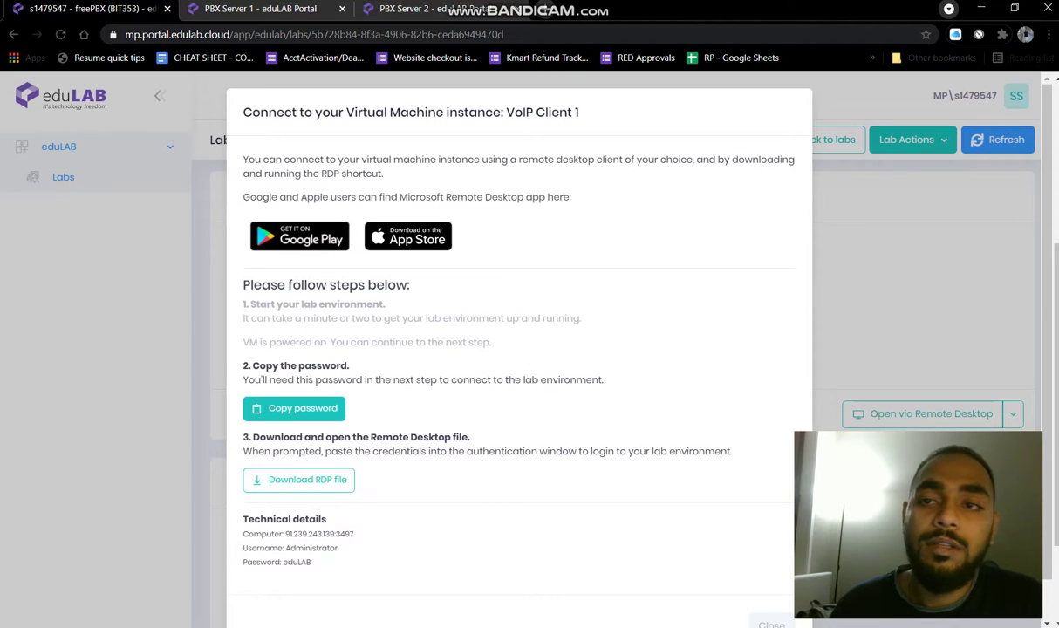
{"action": "left_click", "coordinate": [890, 262]}
Launch the VoIP-Client remote desktop file from the desktop and sign in as Administrator with the account password
{"action": "left_click", "coordinate": [982, 8]}
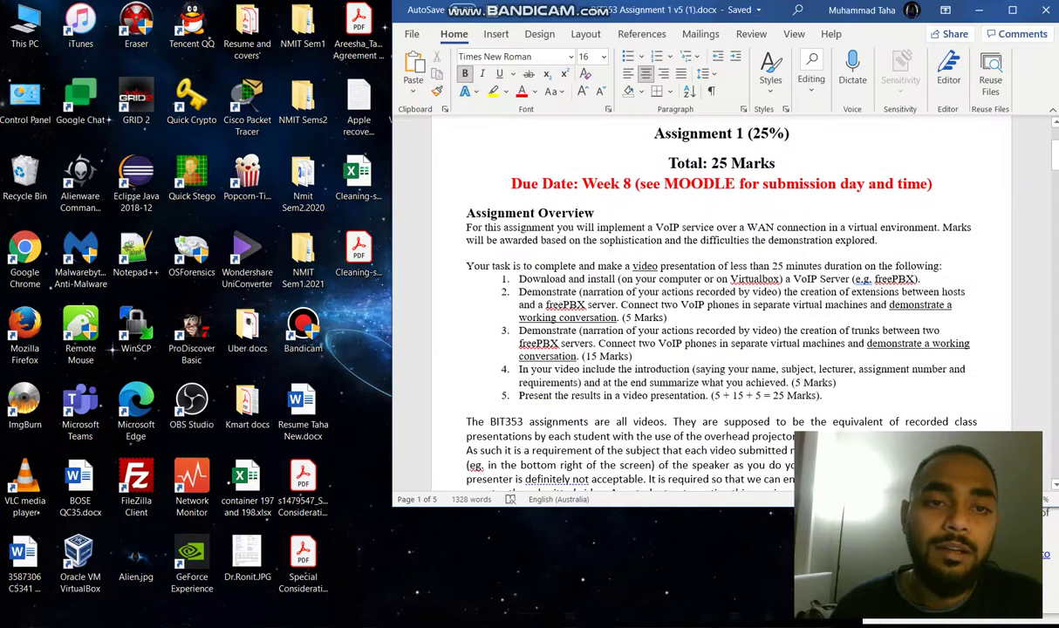
{"action": "left_click", "coordinate": [980, 9]}
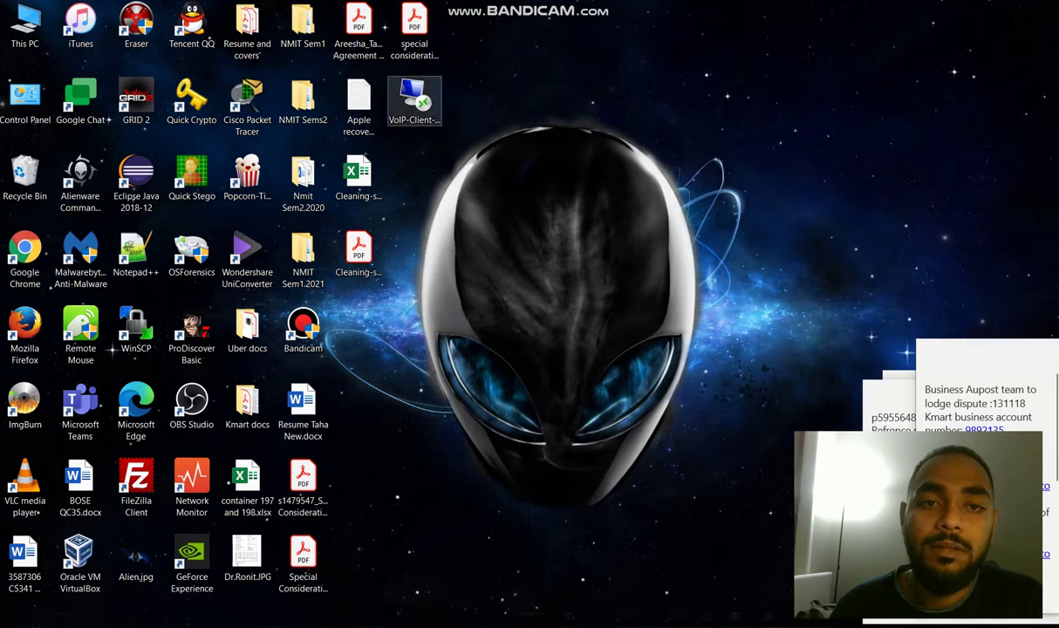
{"action": "double_click", "coordinate": [414, 99]}
{"action": "left_click", "coordinate": [640, 398]}
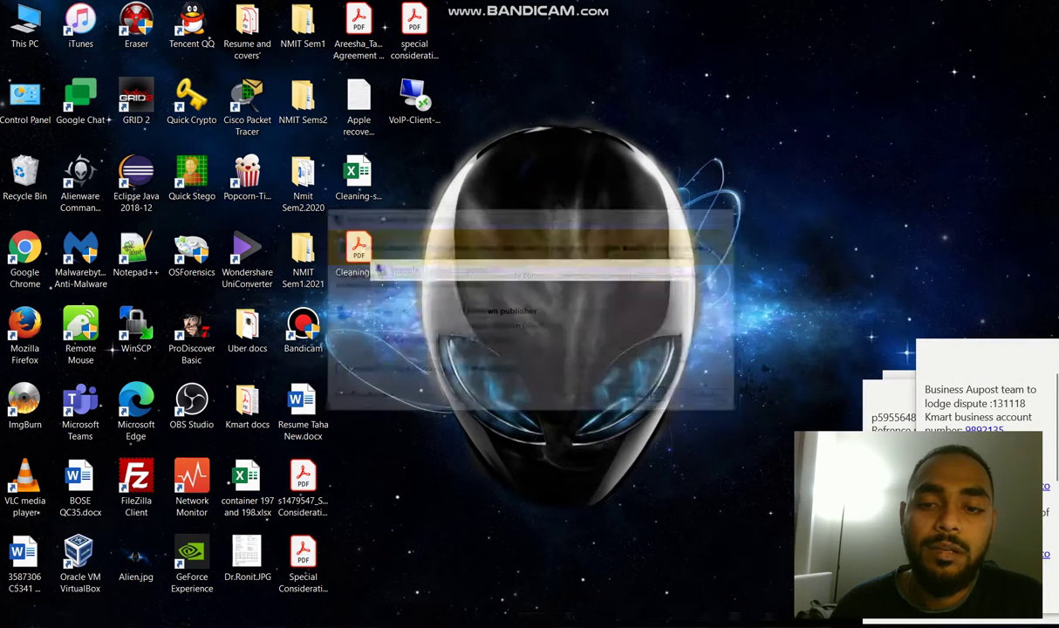
{"action": "type", "text": "•••"}
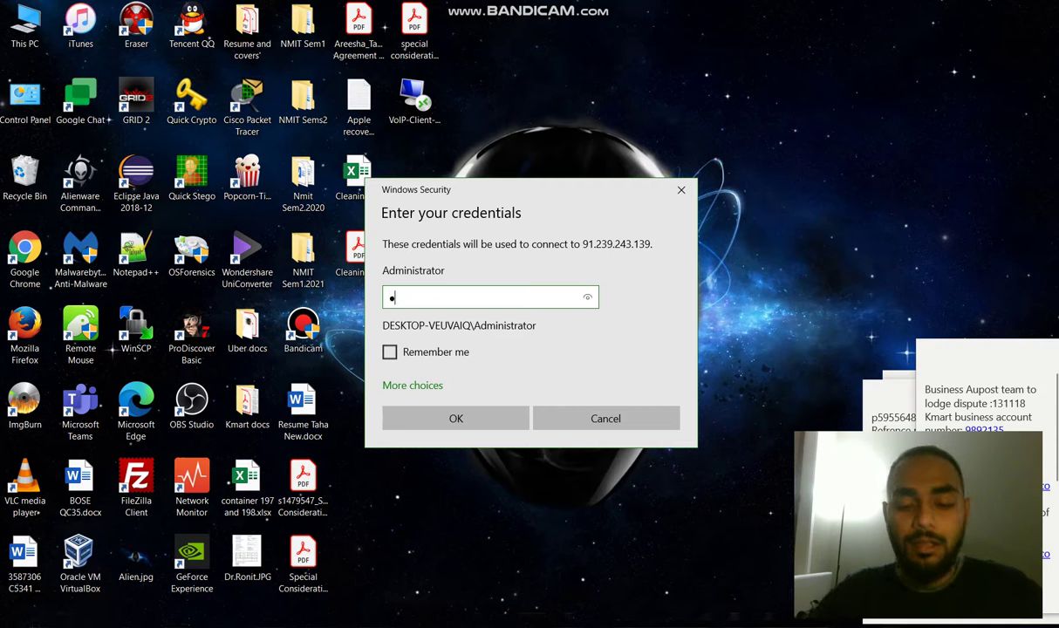
{"action": "type", "text": "•••"}
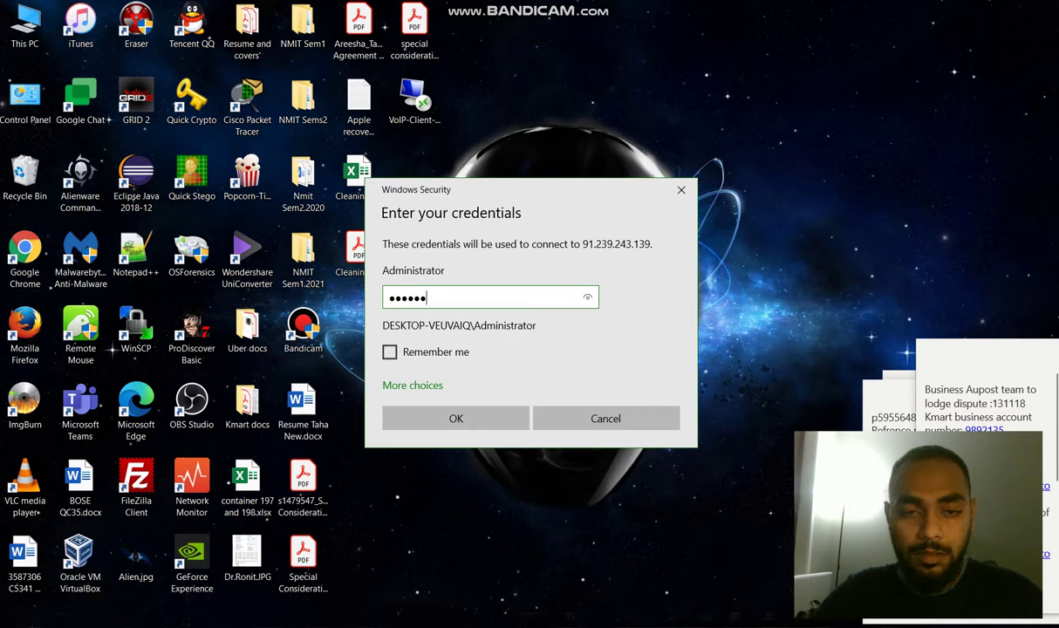
{"action": "key", "text": "Return"}
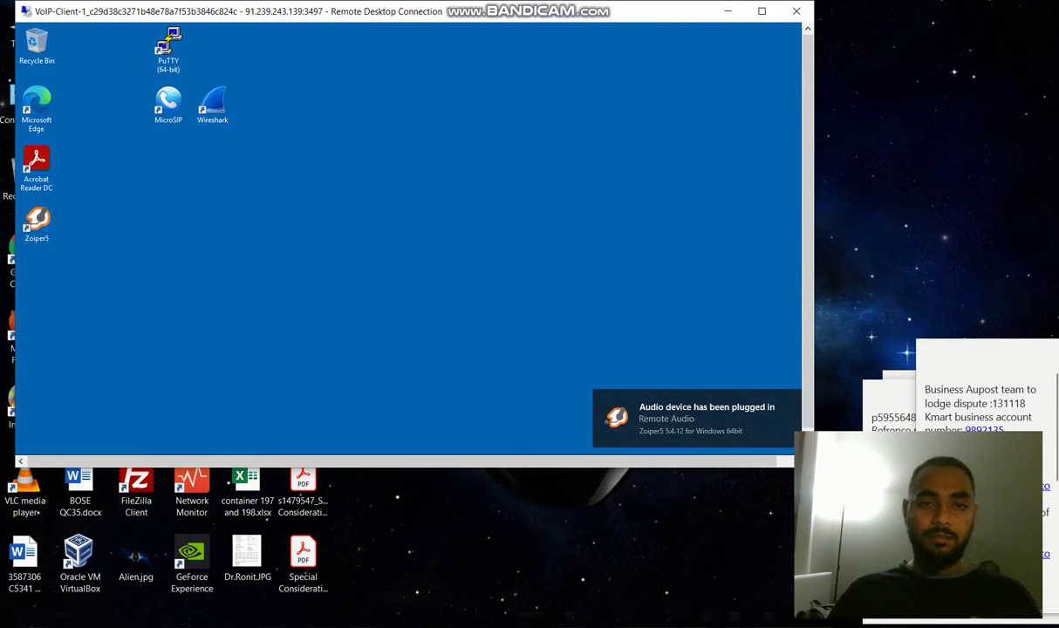
Maximise the remote desktop window and close Zoiper5 in the VoIP Client 1 session
{"action": "left_click", "coordinate": [762, 11]}
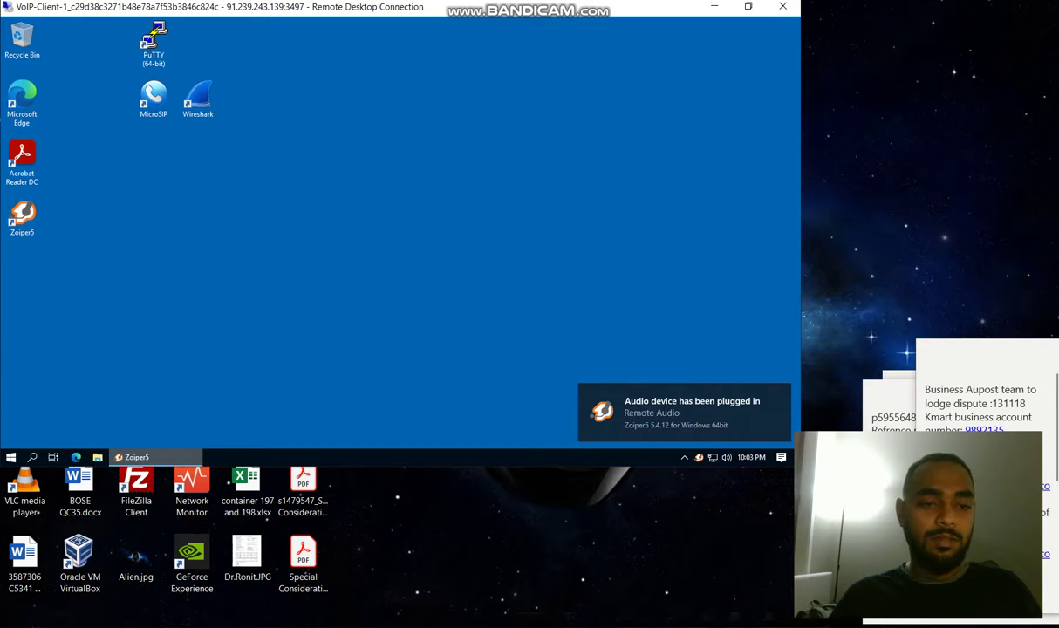
{"action": "right_click", "coordinate": [131, 458]}
{"action": "left_click", "coordinate": [130, 436]}
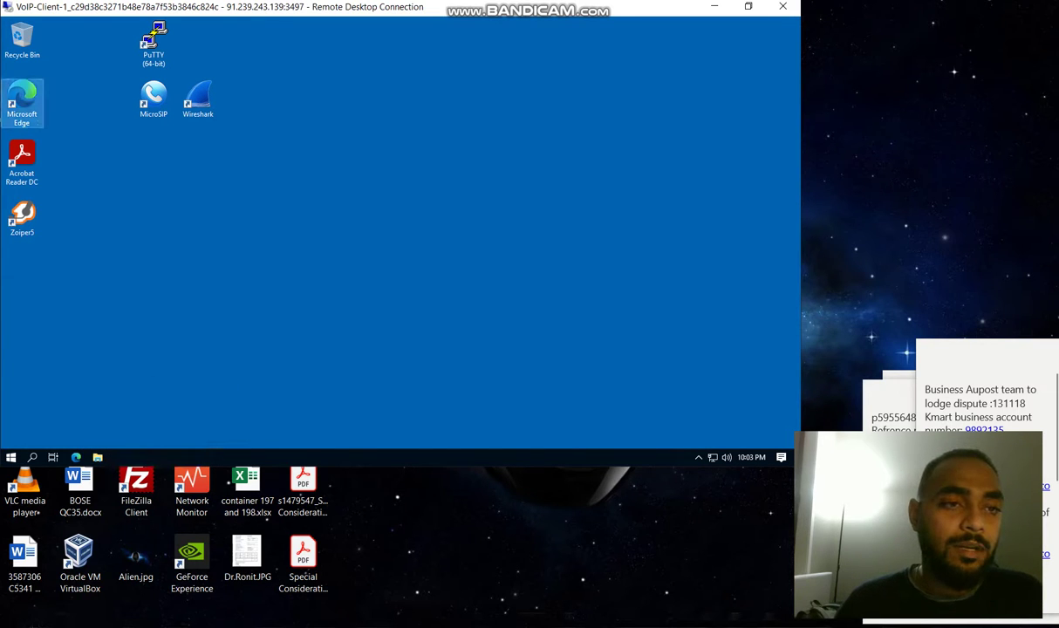
Open the FreePBX administration page at 192.168.25.21/admin/config.php# in Microsoft Edge on the remote machine
{"action": "double_click", "coordinate": [22, 103]}
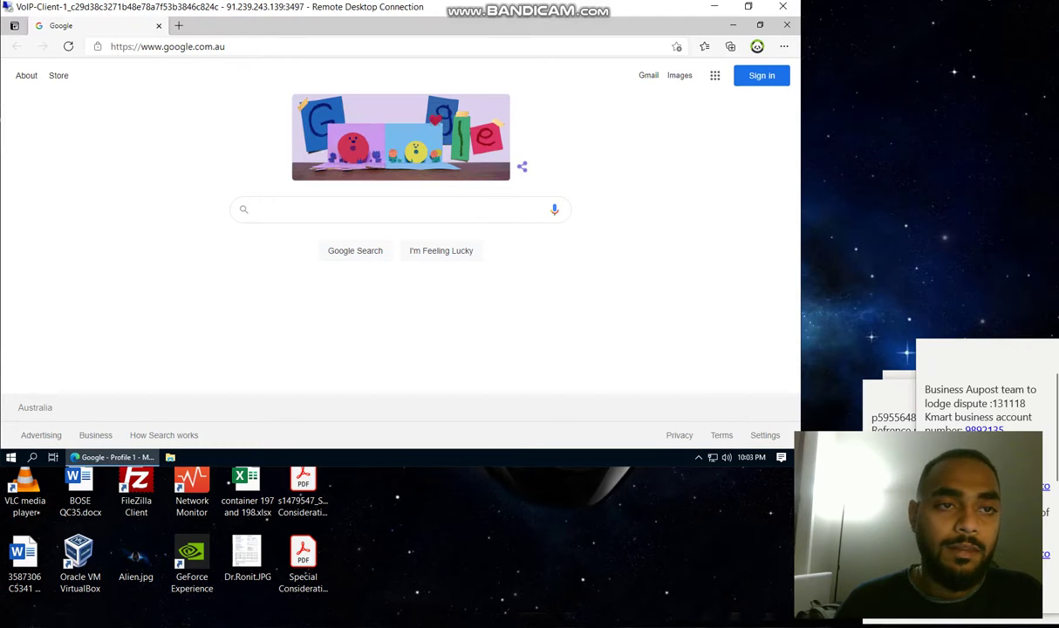
{"action": "type", "text": "192.168.25.21/admin/config.php#"}
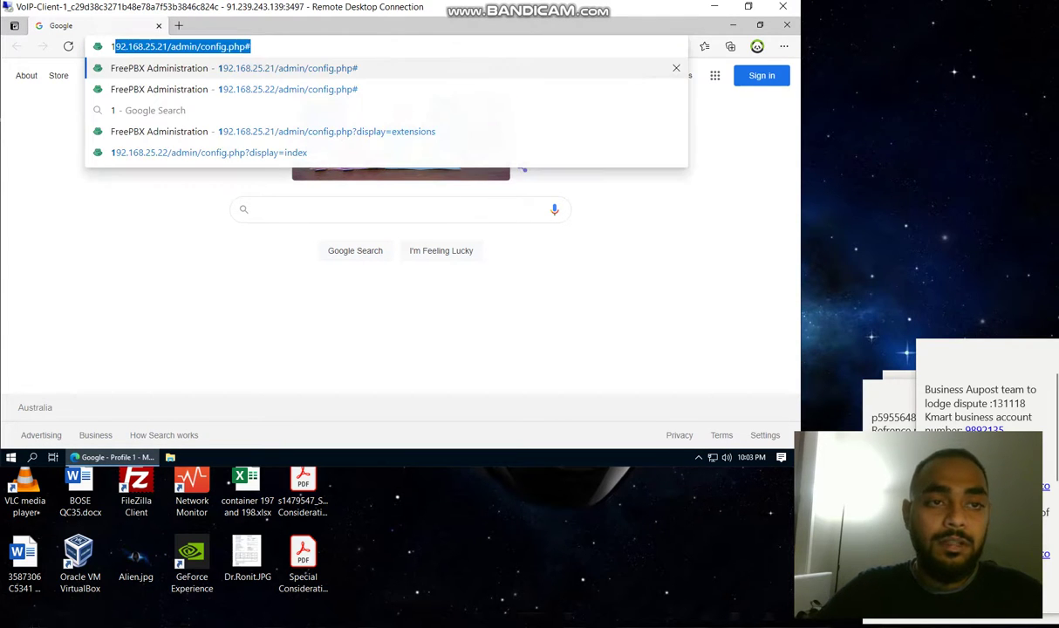
{"action": "key", "text": "Return"}
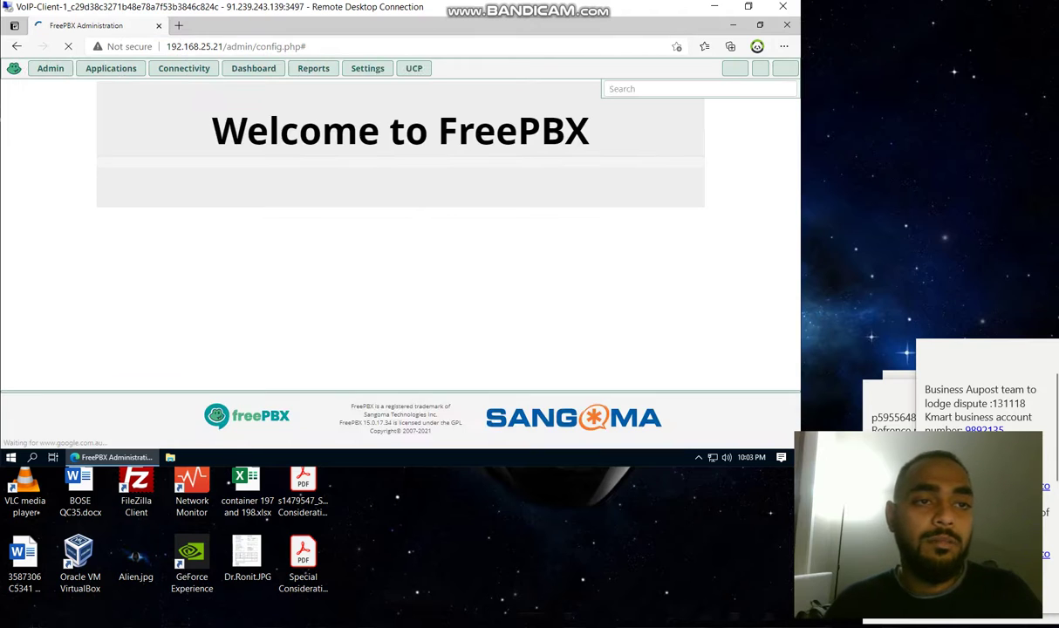
Show the list of all extensions on the first FreePBX server
{"action": "mouse_move", "coordinate": [50, 68]}
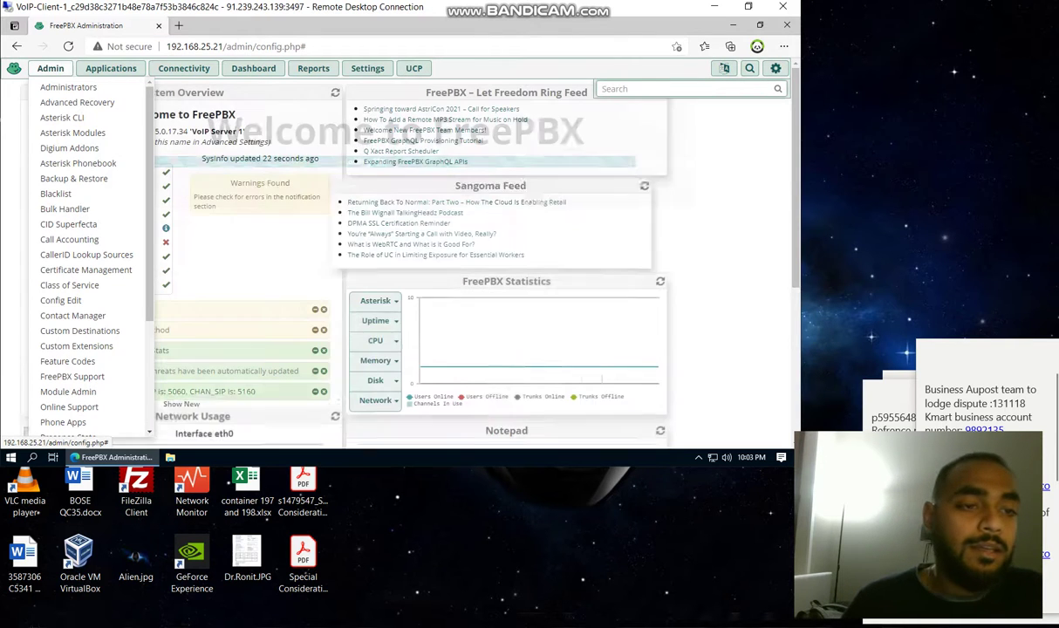
{"action": "mouse_move", "coordinate": [111, 68]}
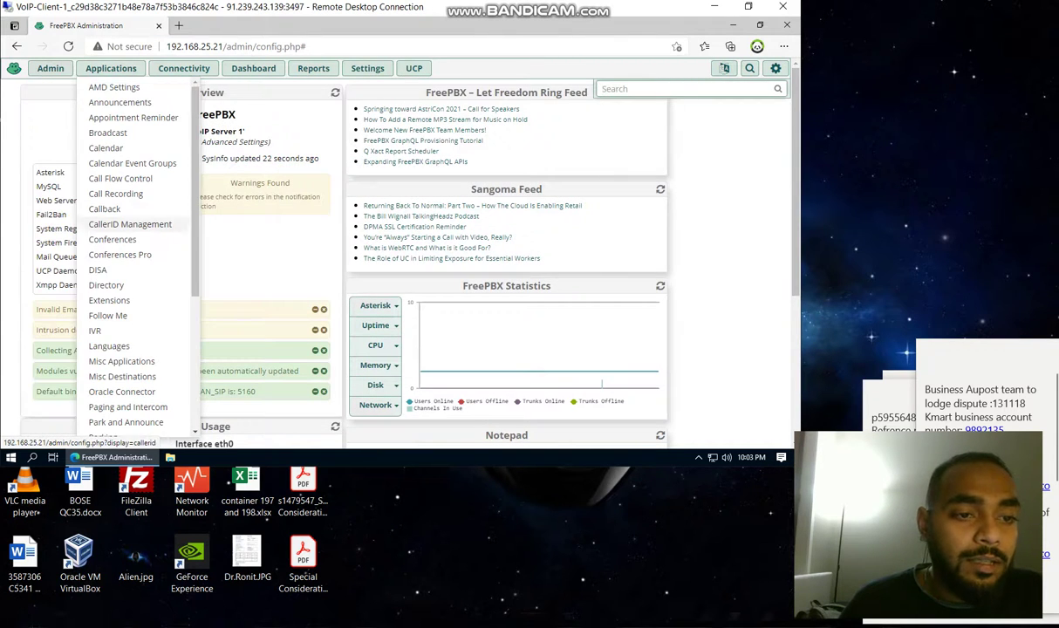
{"action": "left_click", "coordinate": [109, 300]}
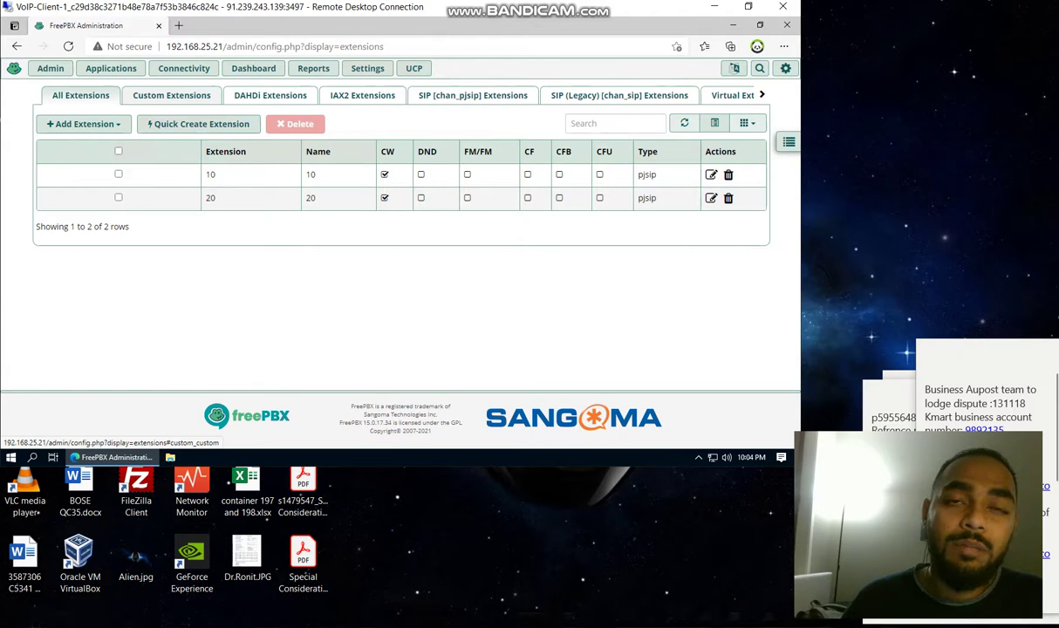
{"action": "mouse_move", "coordinate": [184, 69]}
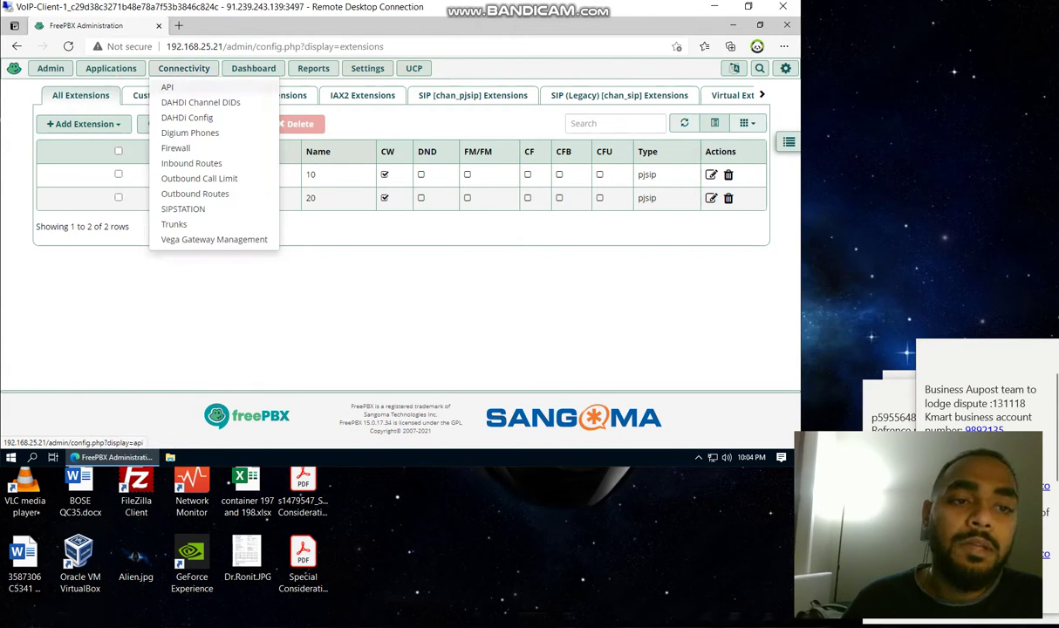
{"action": "mouse_move", "coordinate": [111, 69]}
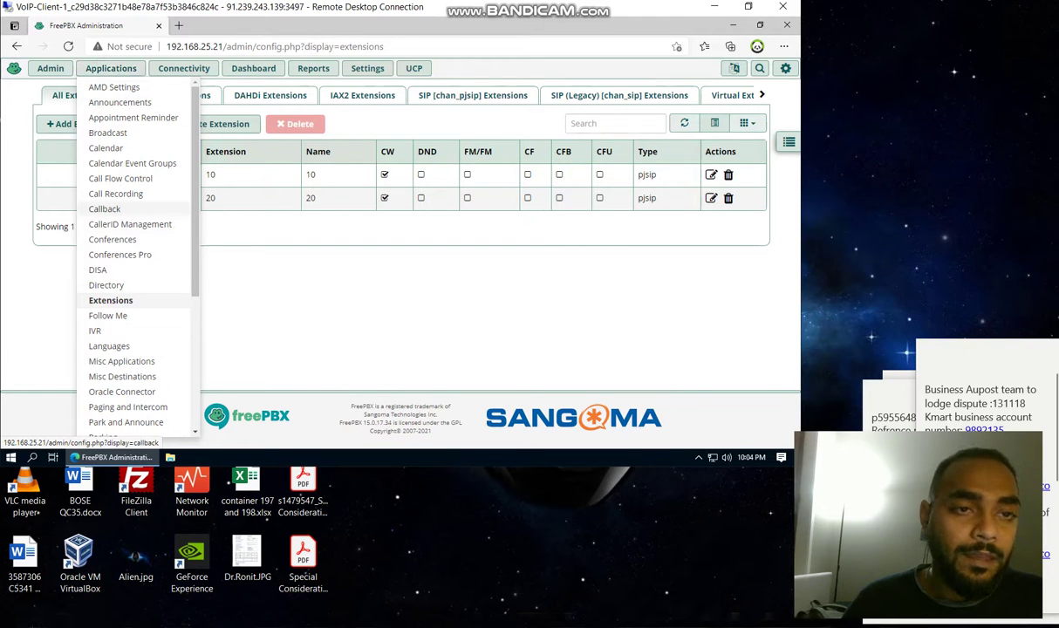
{"action": "scroll", "coordinate": [105, 214], "scroll_direction": "down", "scroll_amount": 1}
{"action": "scroll", "coordinate": [105, 214], "scroll_direction": "down", "scroll_amount": 2}
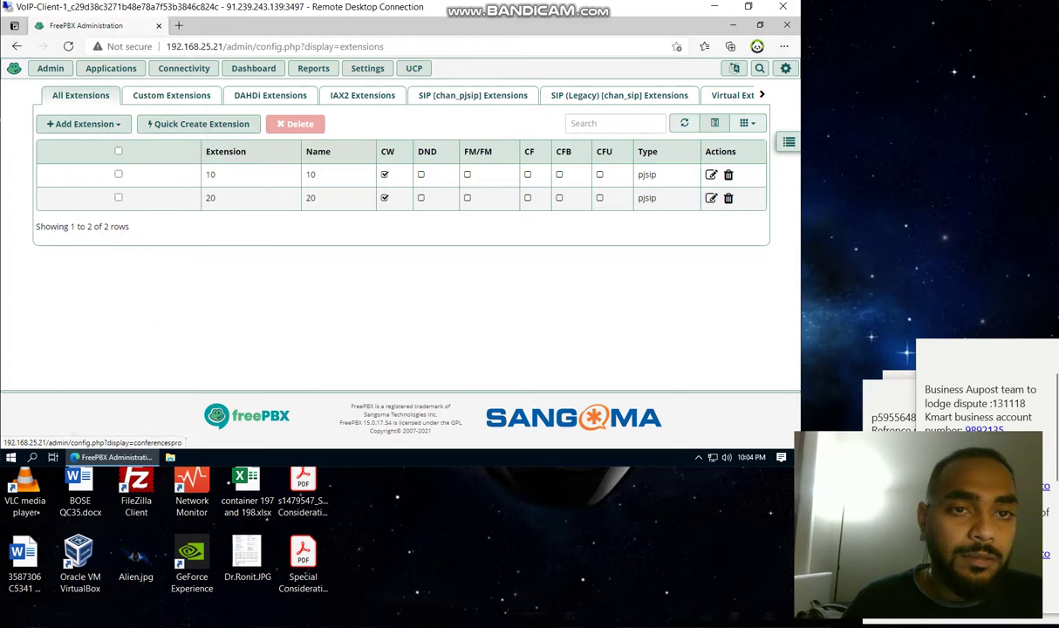
Open the Asterisk SIP Settings and examine the general security, NAT, RTP, media transport, WebRTC and audio codec options
{"action": "mouse_move", "coordinate": [368, 68]}
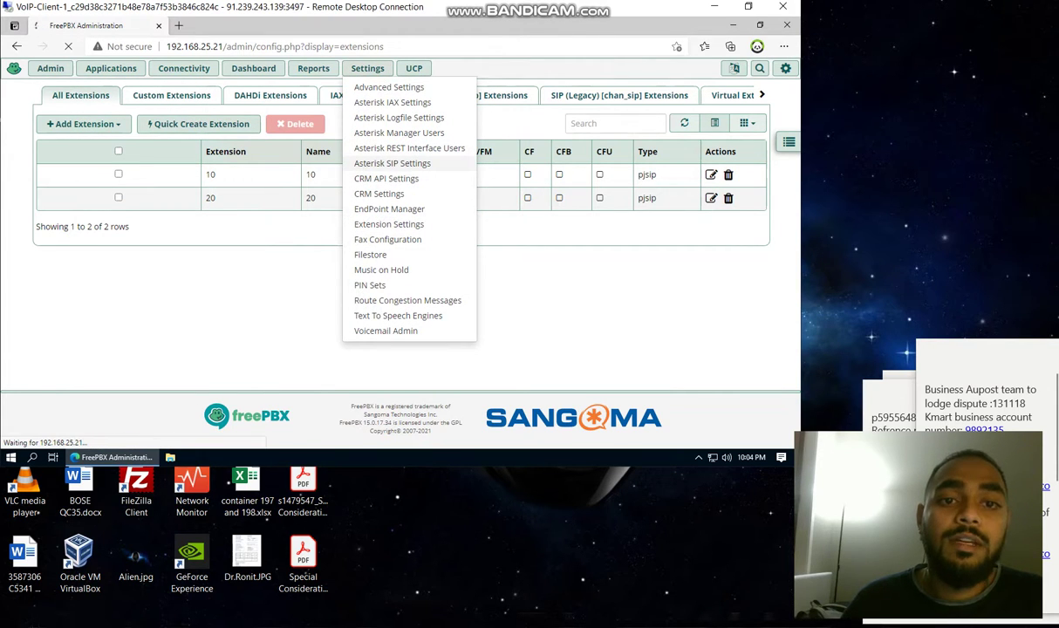
{"action": "left_click", "coordinate": [392, 163]}
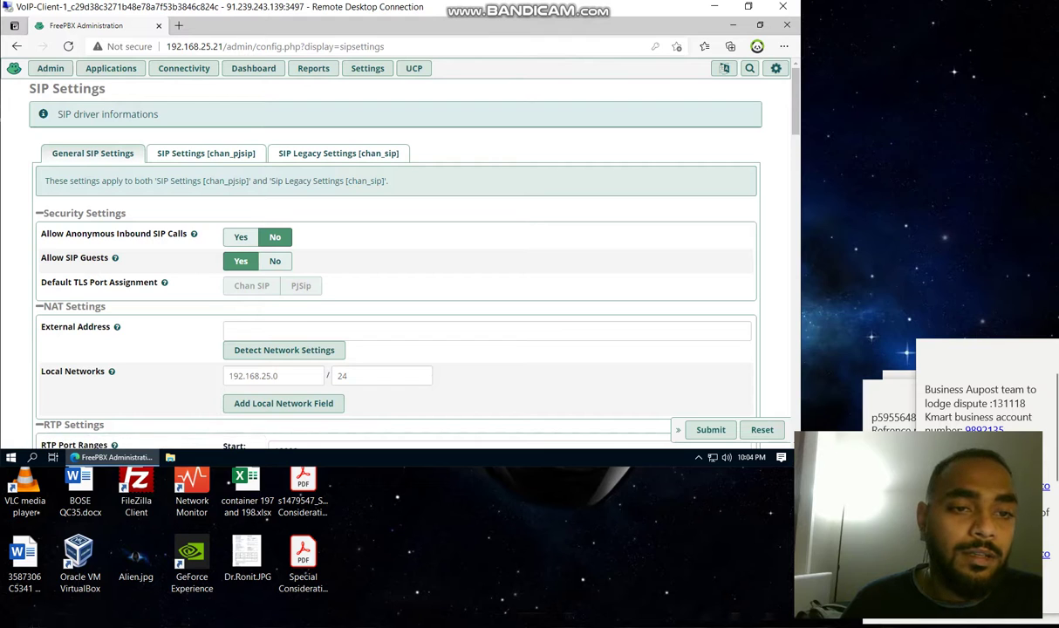
{"action": "scroll", "coordinate": [315, 234], "scroll_direction": "down", "scroll_amount": 2}
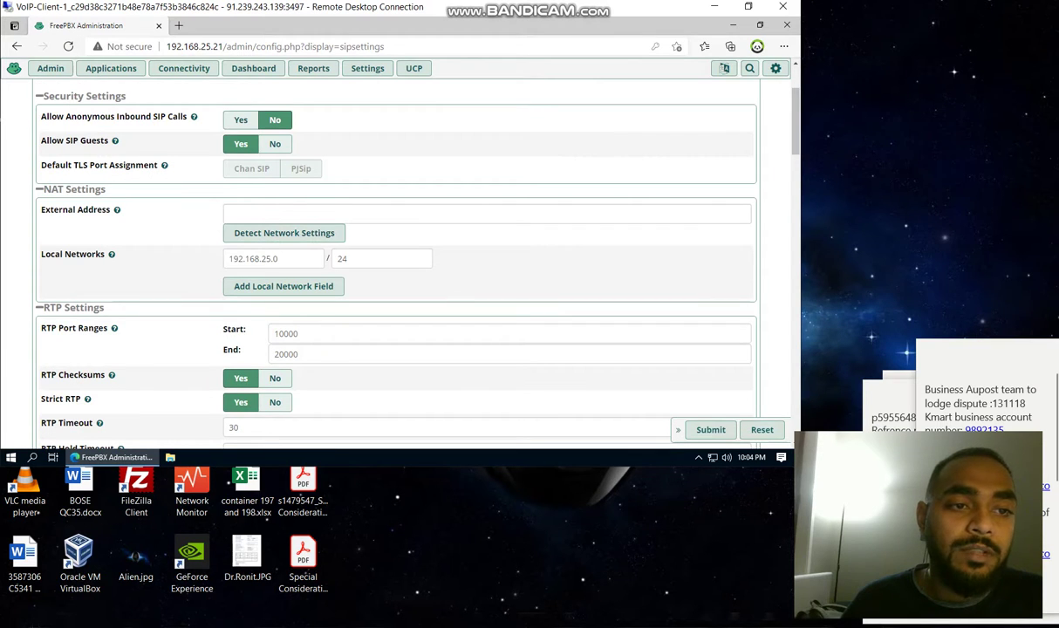
{"action": "scroll", "coordinate": [314, 234], "scroll_direction": "up", "scroll_amount": 2}
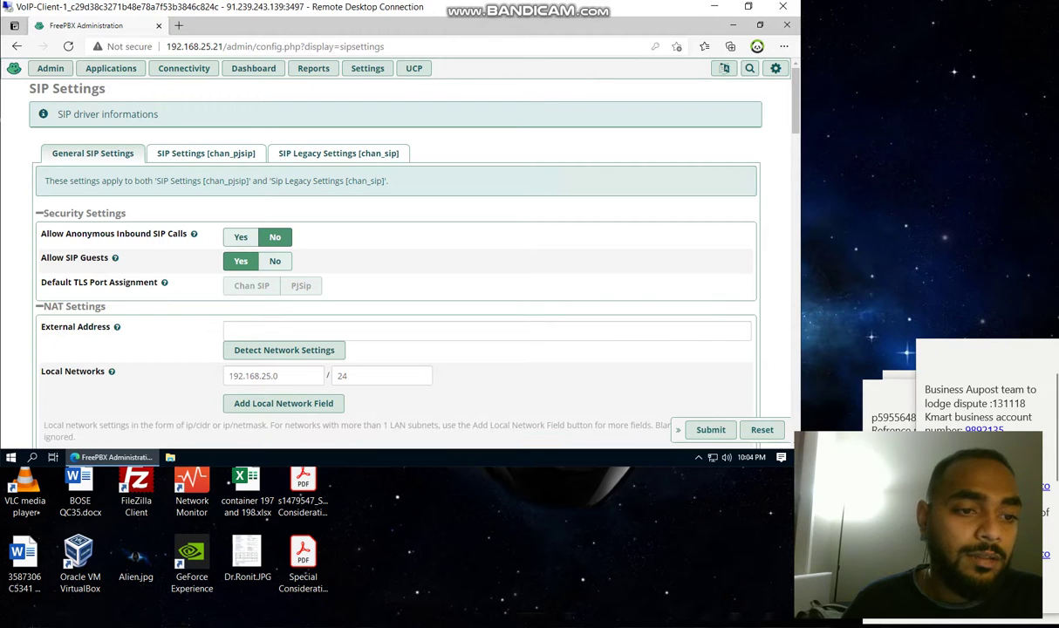
{"action": "mouse_move", "coordinate": [112, 372]}
{"action": "scroll", "coordinate": [393, 261], "scroll_direction": "down", "scroll_amount": 1}
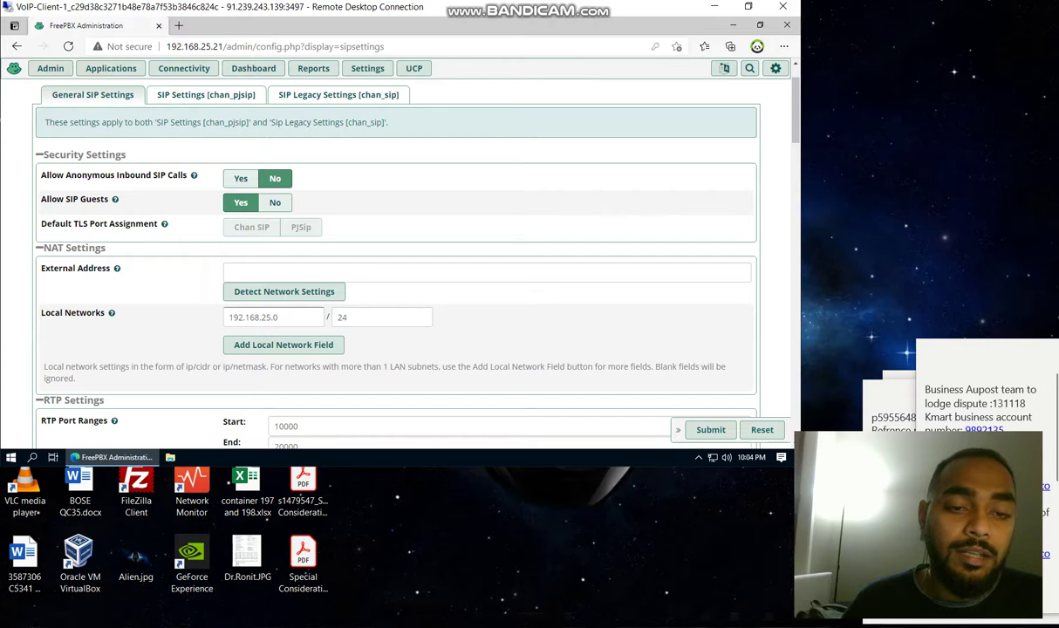
{"action": "scroll", "coordinate": [392, 262], "scroll_direction": "down", "scroll_amount": 7}
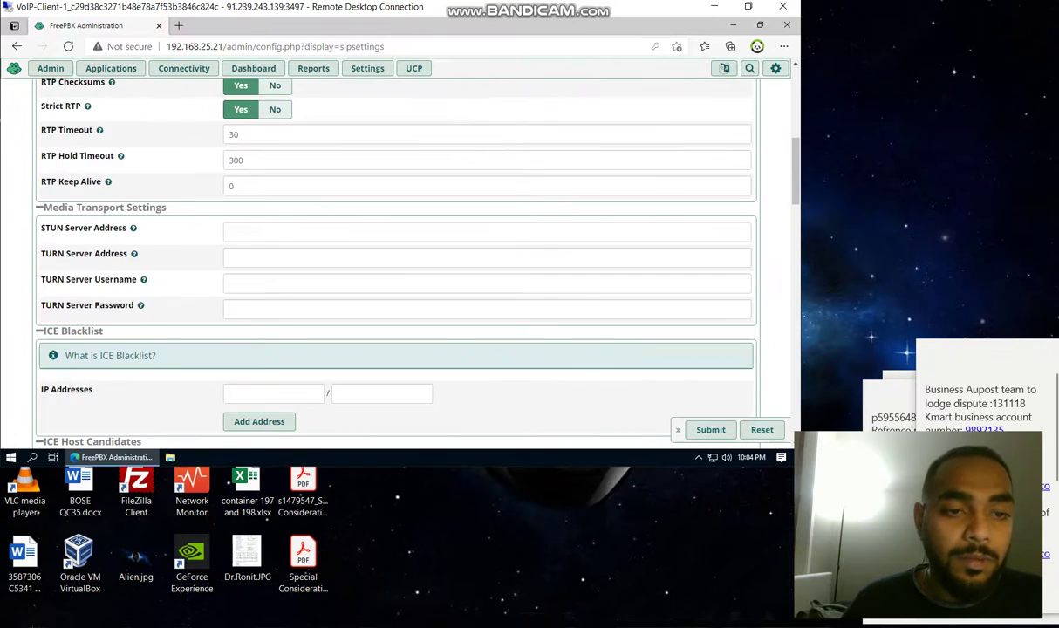
{"action": "scroll", "coordinate": [392, 262], "scroll_direction": "up", "scroll_amount": 3}
{"action": "scroll", "coordinate": [393, 261], "scroll_direction": "down", "scroll_amount": 5}
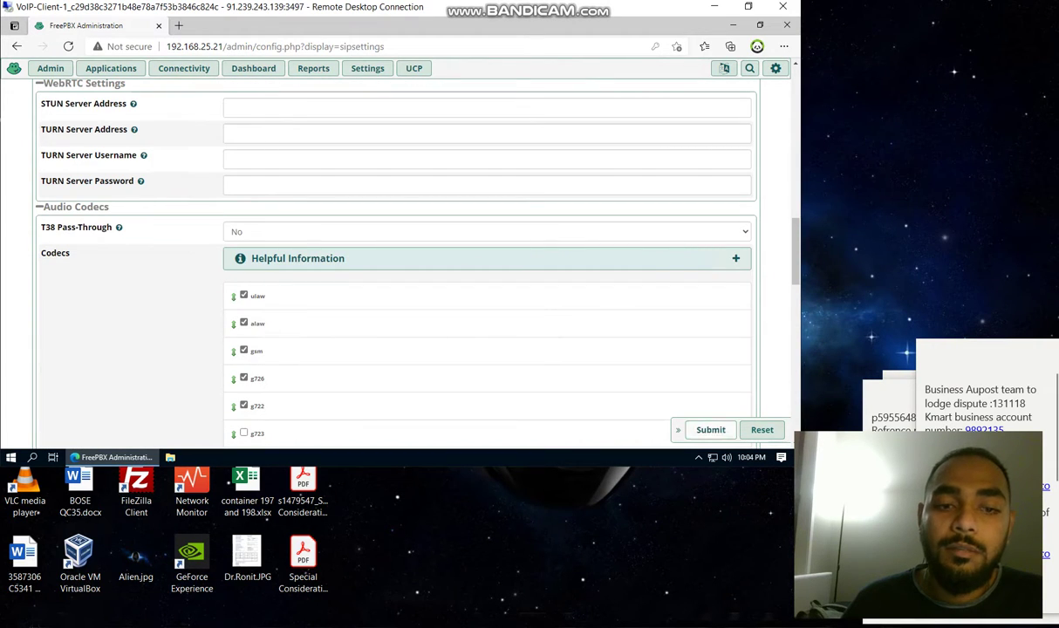
{"action": "scroll", "coordinate": [393, 262], "scroll_direction": "down", "scroll_amount": 8}
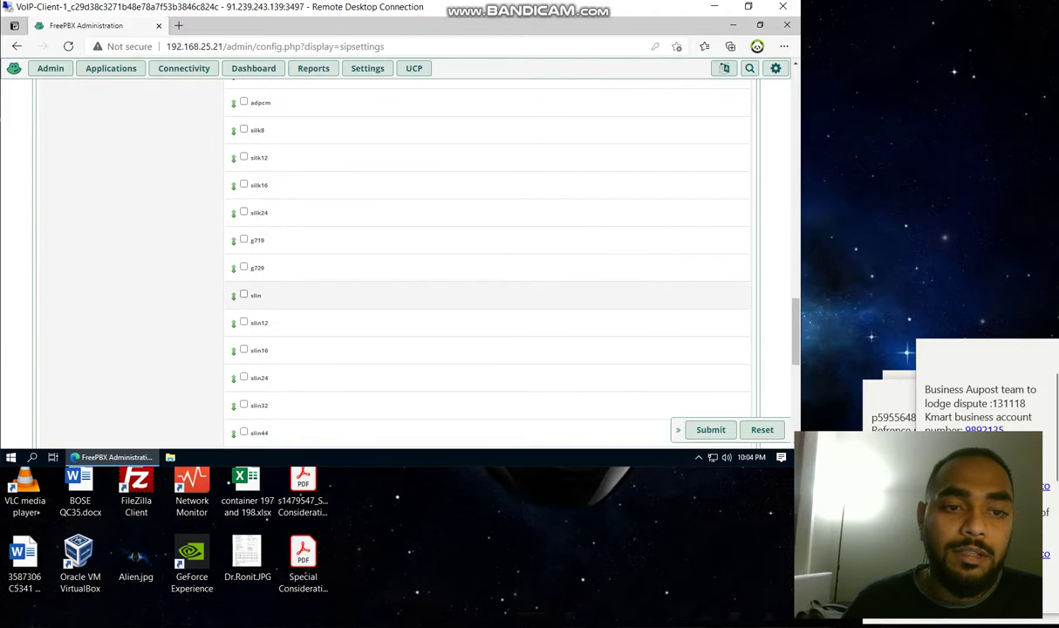
Submit the general SIP settings and apply the FreePBX configuration
{"action": "scroll", "coordinate": [392, 262], "scroll_direction": "up", "scroll_amount": 7}
{"action": "scroll", "coordinate": [393, 262], "scroll_direction": "up", "scroll_amount": 6}
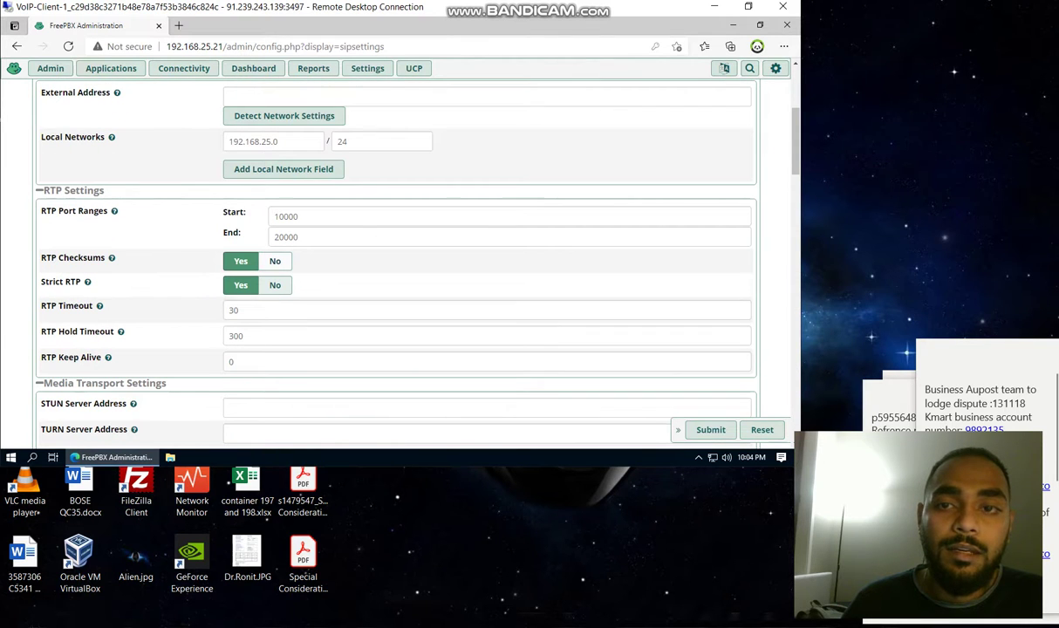
{"action": "scroll", "coordinate": [393, 262], "scroll_direction": "up", "scroll_amount": 3}
{"action": "left_click", "coordinate": [711, 430]}
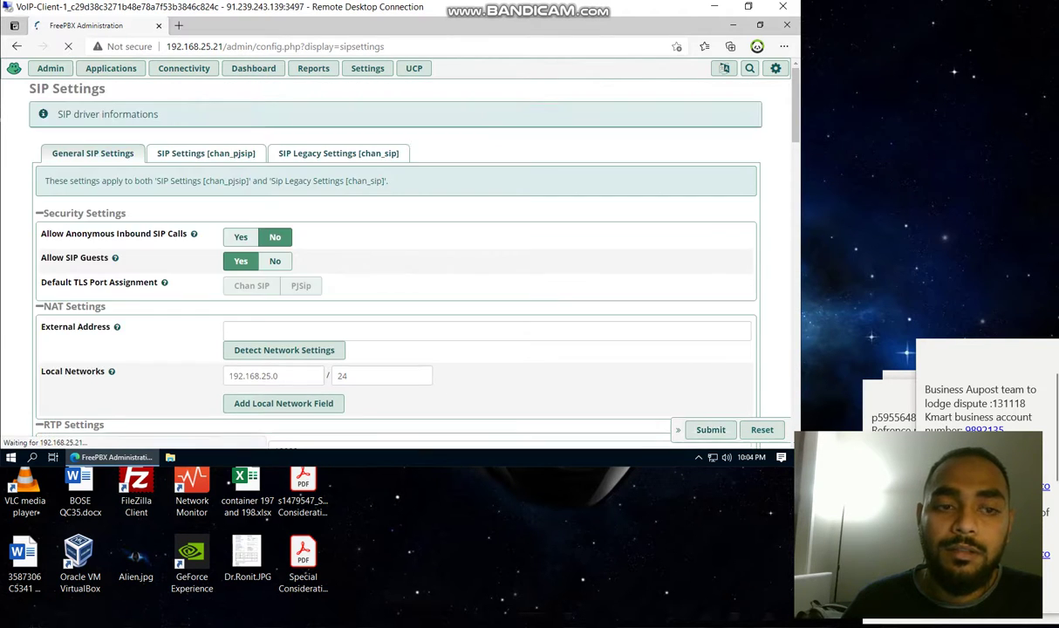
{"action": "left_click", "coordinate": [678, 69]}
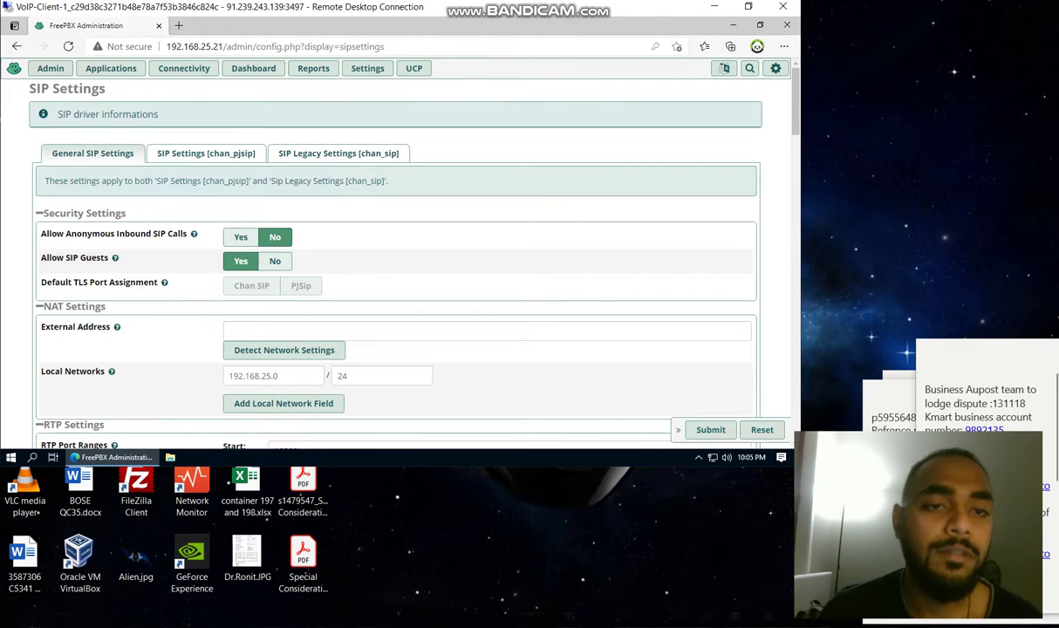
Examine the NAT, TLS/SSL/SRTP, media and notification options in the SIP Legacy Settings [chan_sip]
{"action": "left_click", "coordinate": [339, 152]}
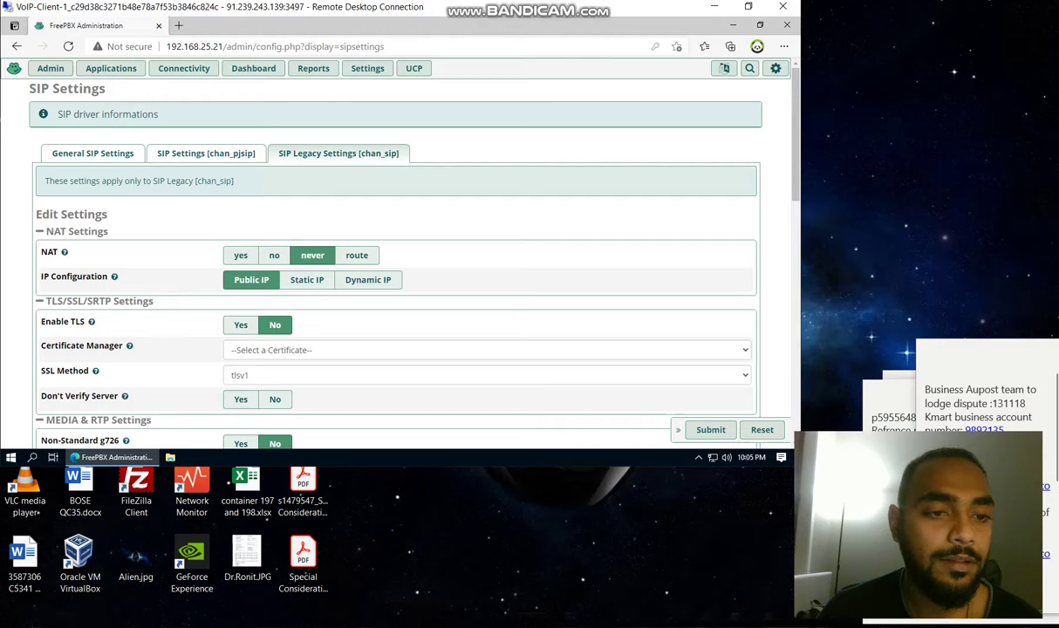
{"action": "scroll", "coordinate": [395, 261], "scroll_direction": "down", "scroll_amount": 4}
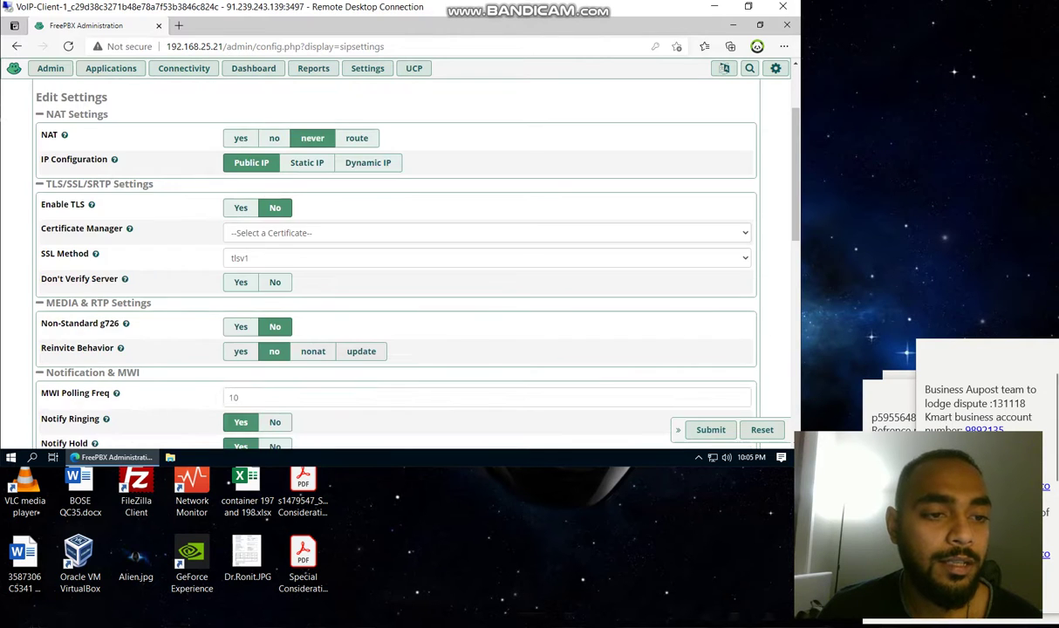
{"action": "scroll", "coordinate": [396, 261], "scroll_direction": "up", "scroll_amount": 5}
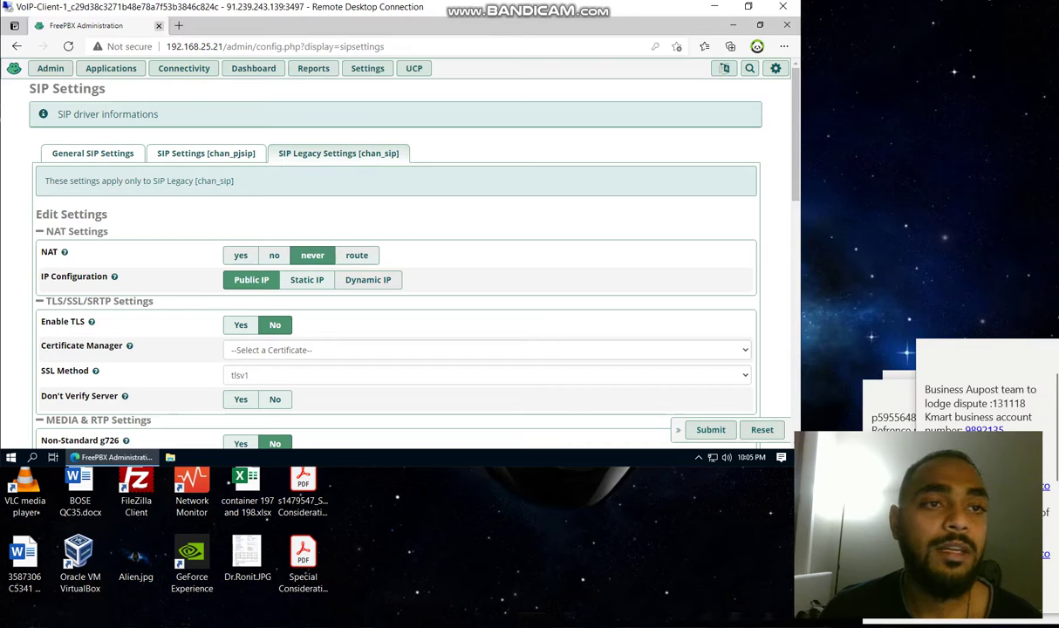
Close the FreePBX browser page and minimise the VoIP Client 1 remote session
{"action": "left_click", "coordinate": [159, 25]}
{"action": "right_click", "coordinate": [324, 103]}
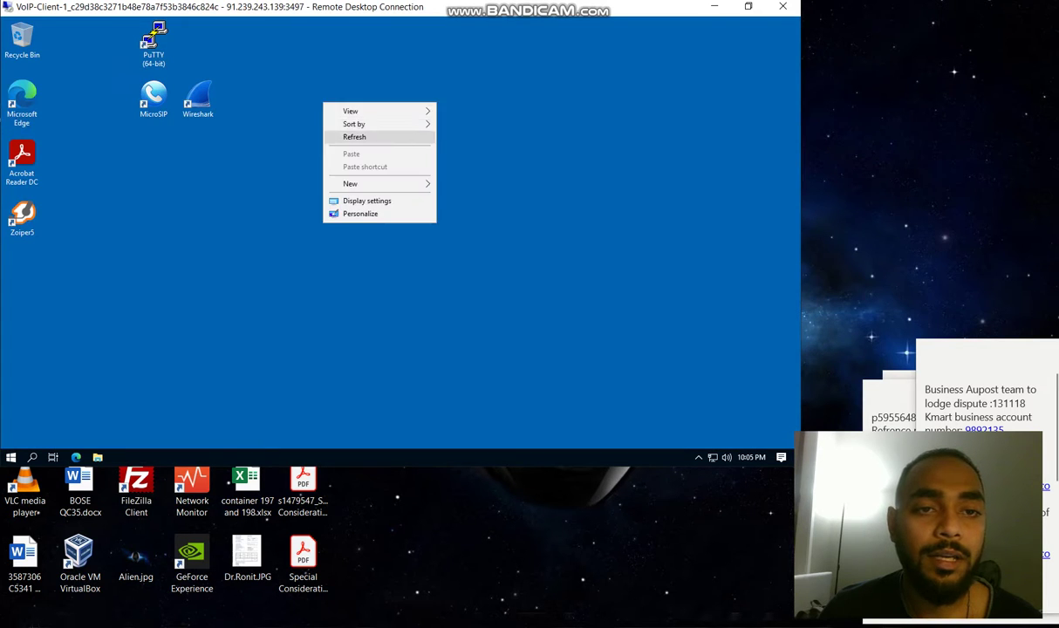
{"action": "left_click", "coordinate": [349, 137]}
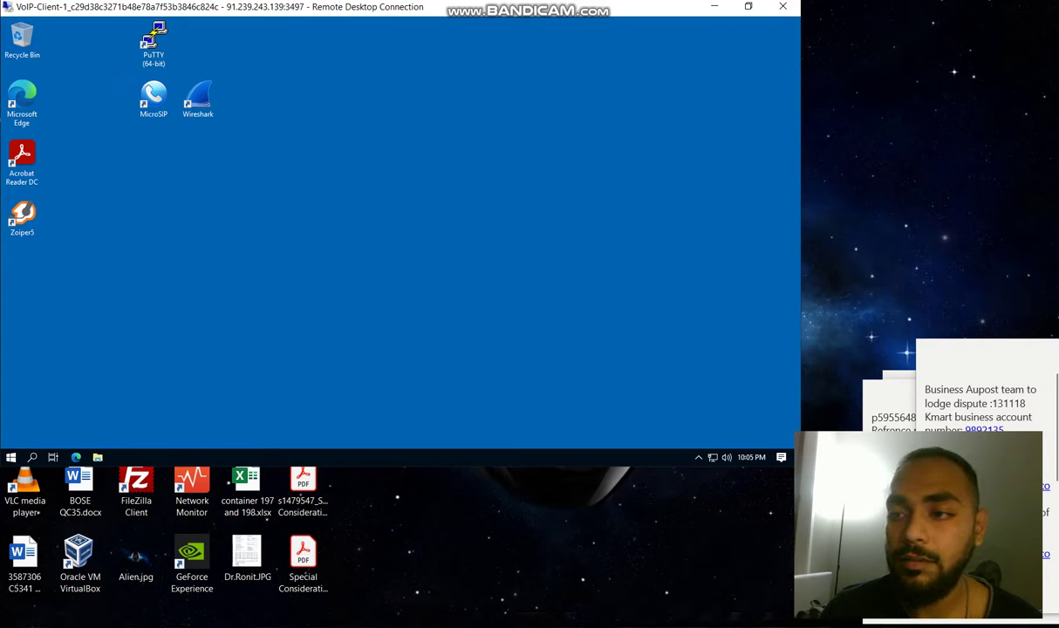
{"action": "left_click", "coordinate": [715, 7]}
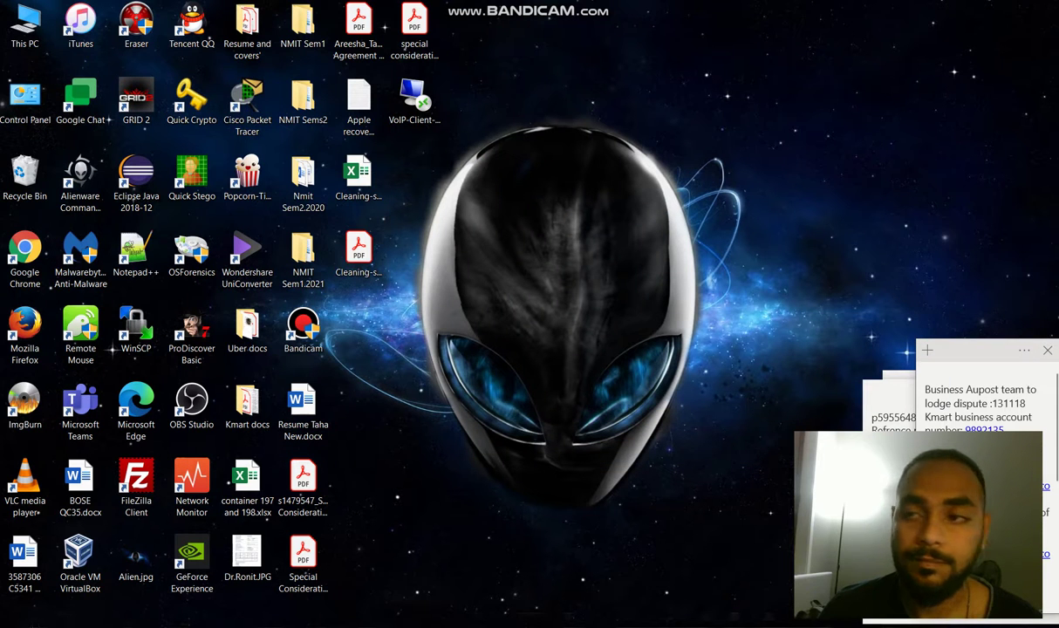
Launch the VoIP-Client-3 remote desktop file from the Downloads folder and minimise the folder window
{"action": "mouse_move", "coordinate": [1058, 166]}
{"action": "left_click", "coordinate": [985, 125]}
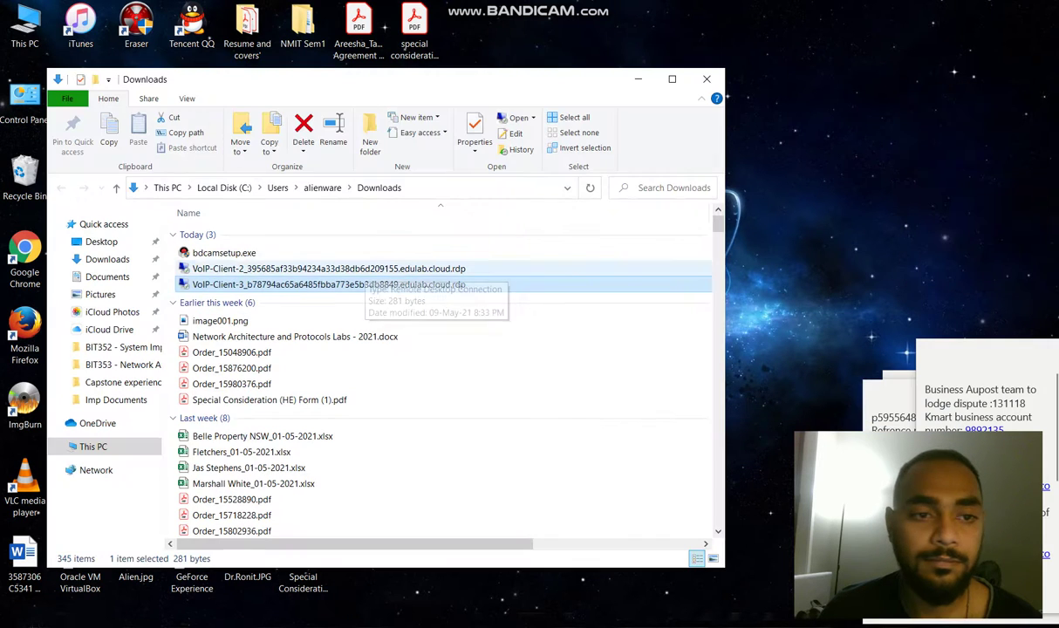
{"action": "double_click", "coordinate": [329, 285]}
{"action": "left_click", "coordinate": [638, 79]}
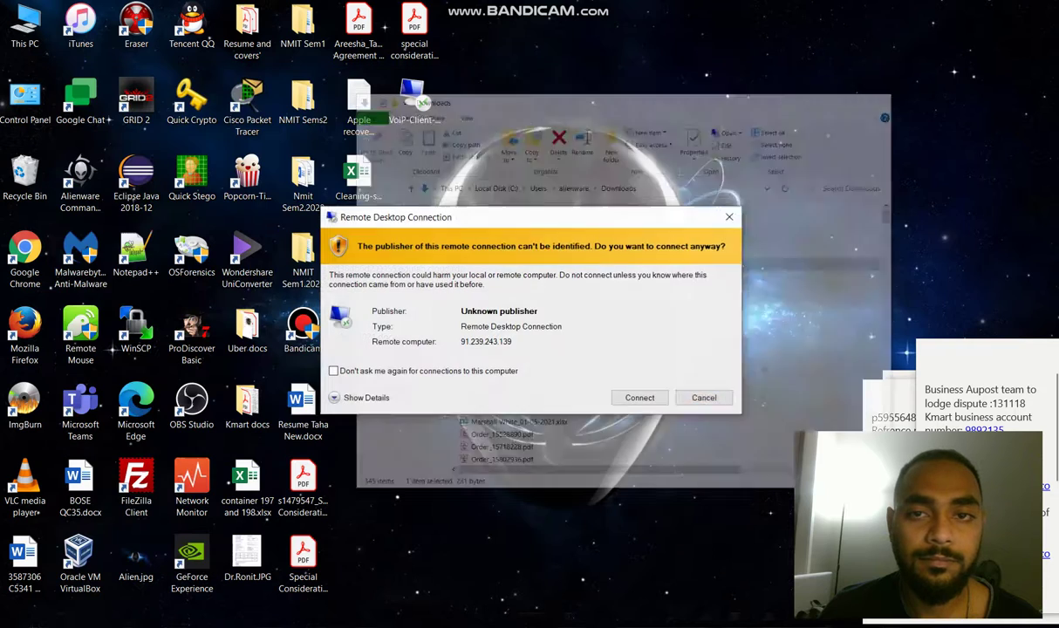
Accept the unknown-publisher connection and sign in to VoIP Client 3 with the Administrator account password
{"action": "key", "text": "Left"}
{"action": "key", "text": "Return"}
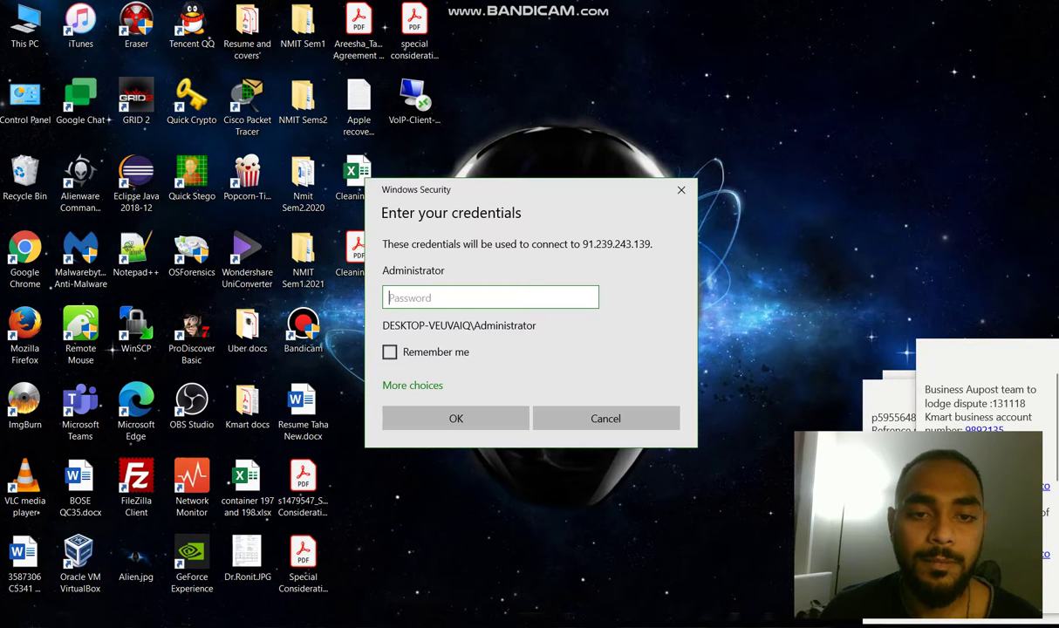
{"action": "type", "text": "***"}
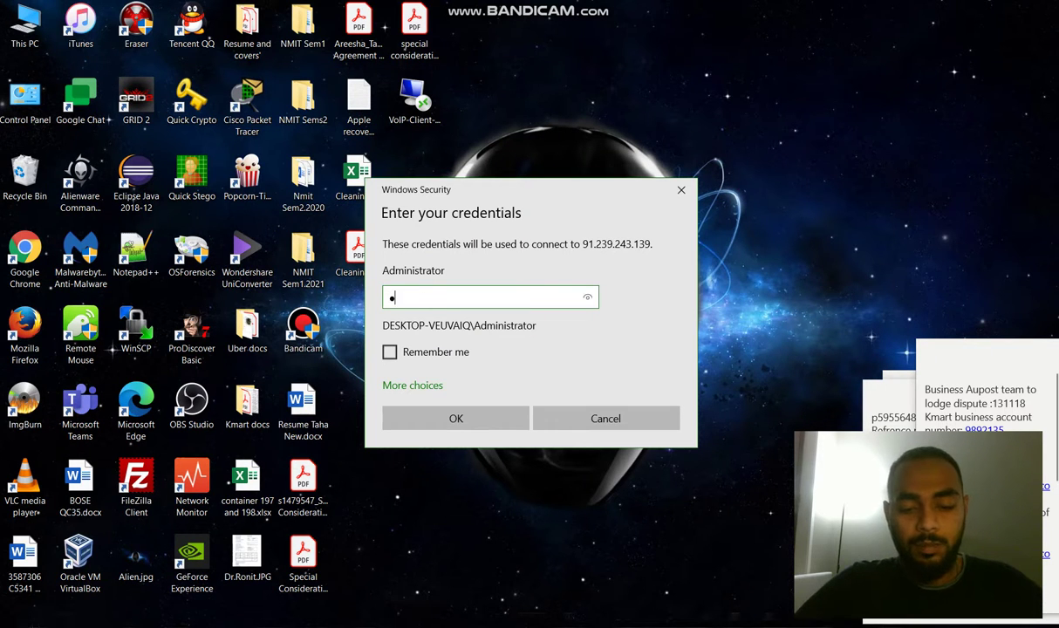
{"action": "type", "text": "***"}
{"action": "key", "text": "Return"}
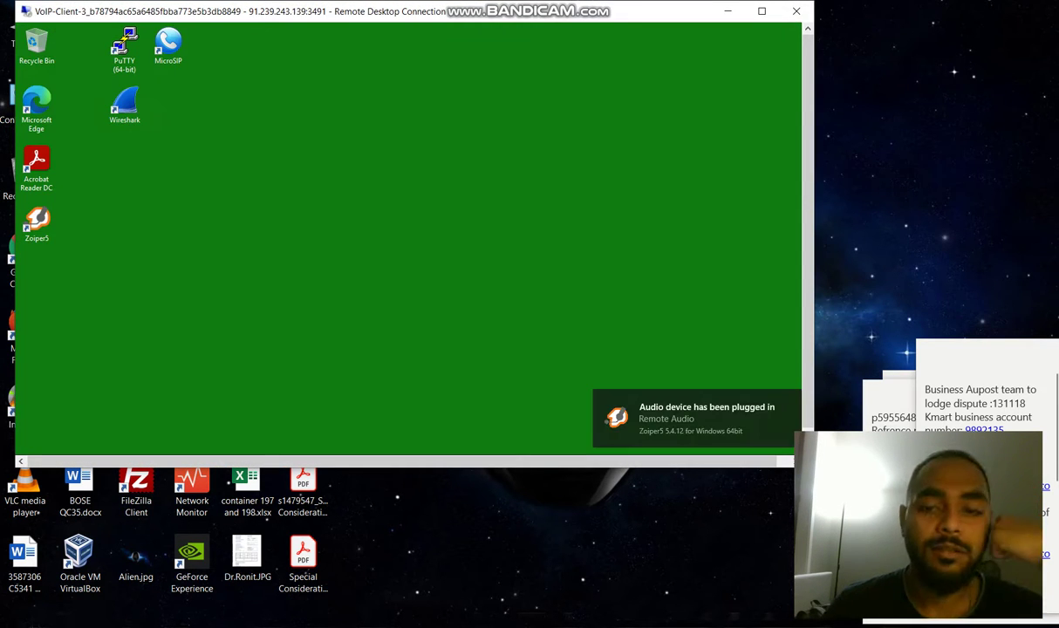
Maximise the VoIP Client 3 session and exit Zoiper5 completely, including its background process
{"action": "left_click", "coordinate": [762, 11]}
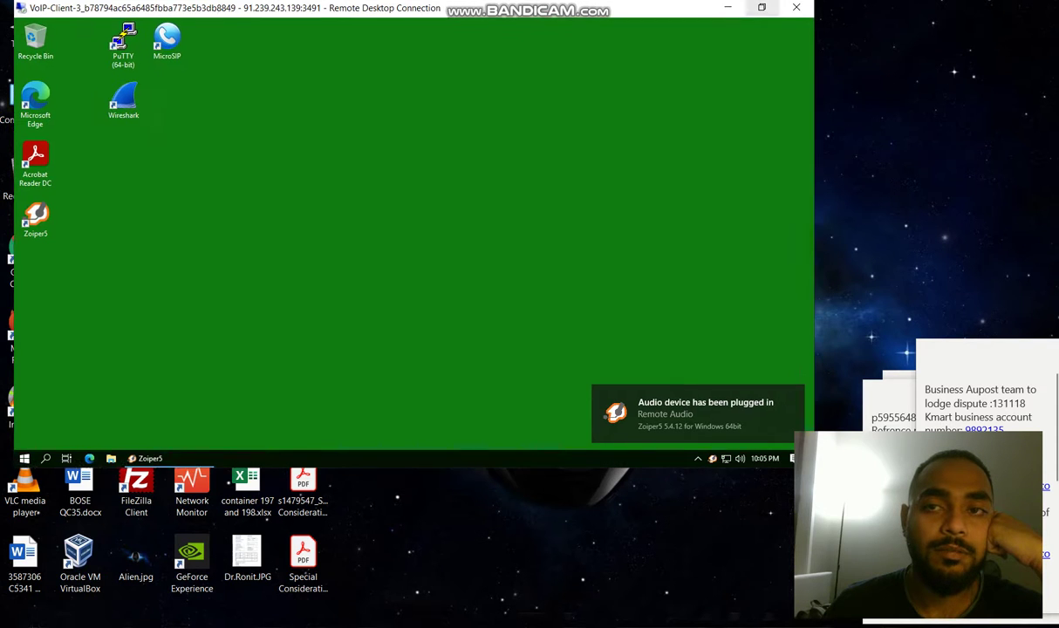
{"action": "left_click", "coordinate": [156, 457]}
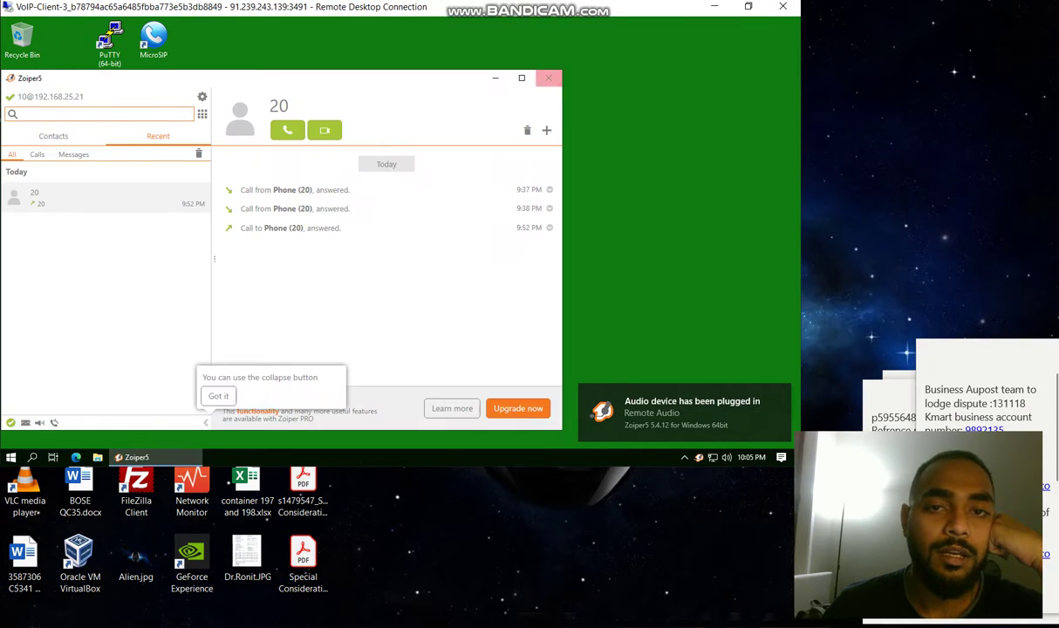
{"action": "left_click", "coordinate": [549, 79]}
{"action": "left_click", "coordinate": [699, 458]}
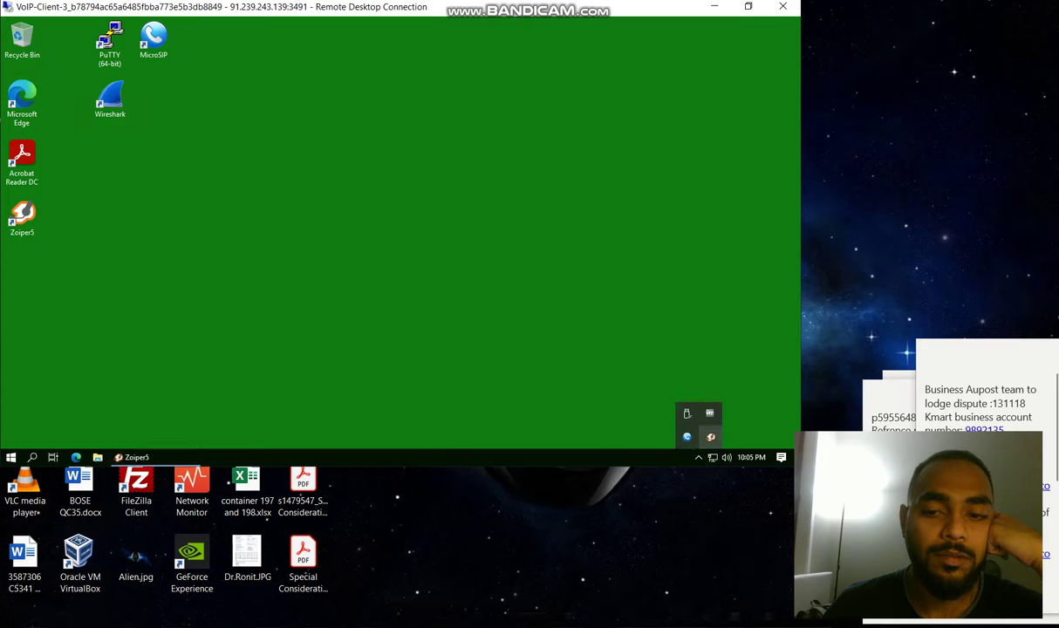
{"action": "right_click", "coordinate": [710, 437]}
{"action": "left_click", "coordinate": [733, 426]}
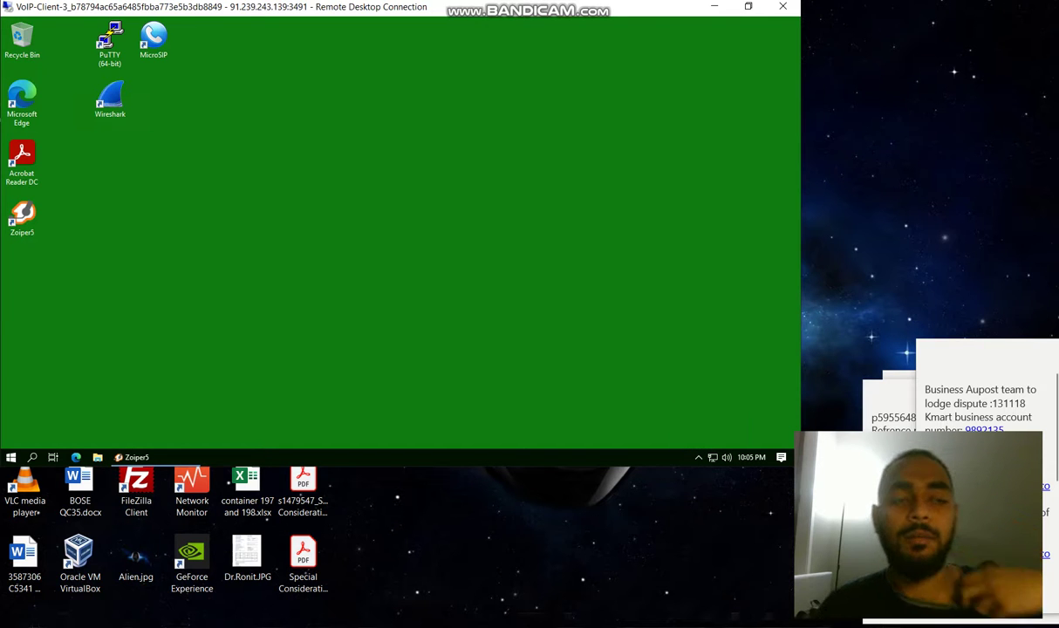
Switch to the VoIP Client 1 session and arrange it as a smaller window over the left half of the desktop
{"action": "left_click", "coordinate": [715, 7]}
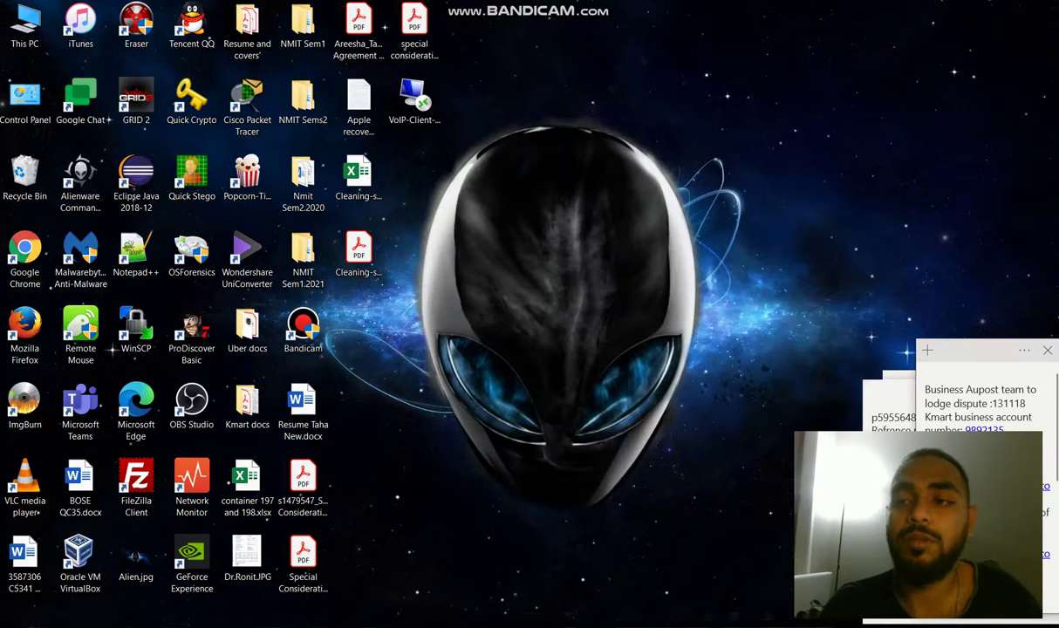
{"action": "mouse_move", "coordinate": [1056, 377]}
{"action": "left_click", "coordinate": [987, 327]}
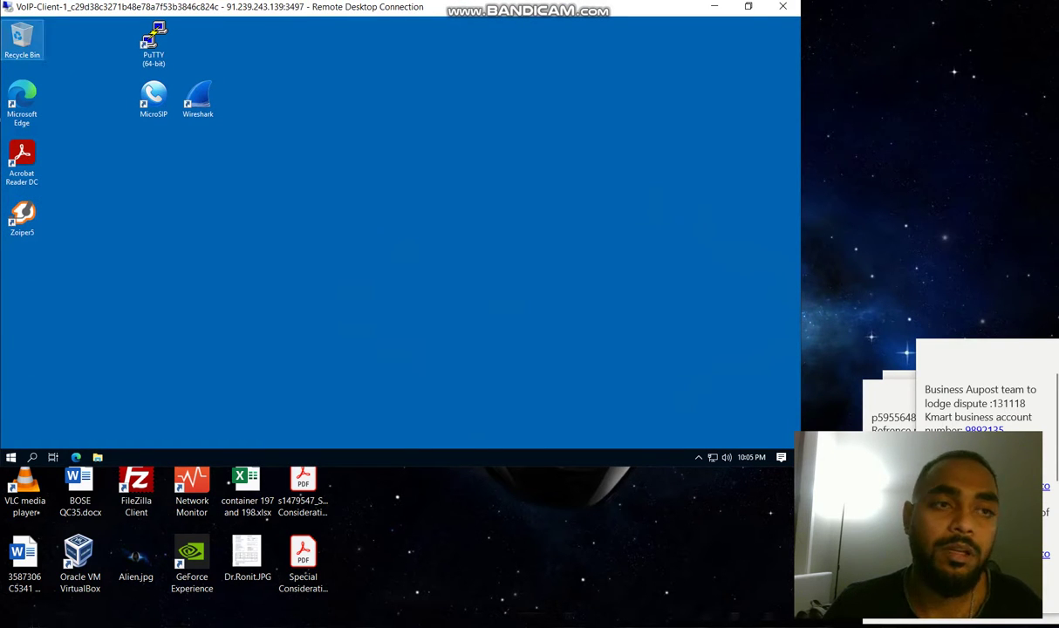
{"action": "left_click", "coordinate": [7, 7]}
{"action": "left_click", "coordinate": [22, 25]}
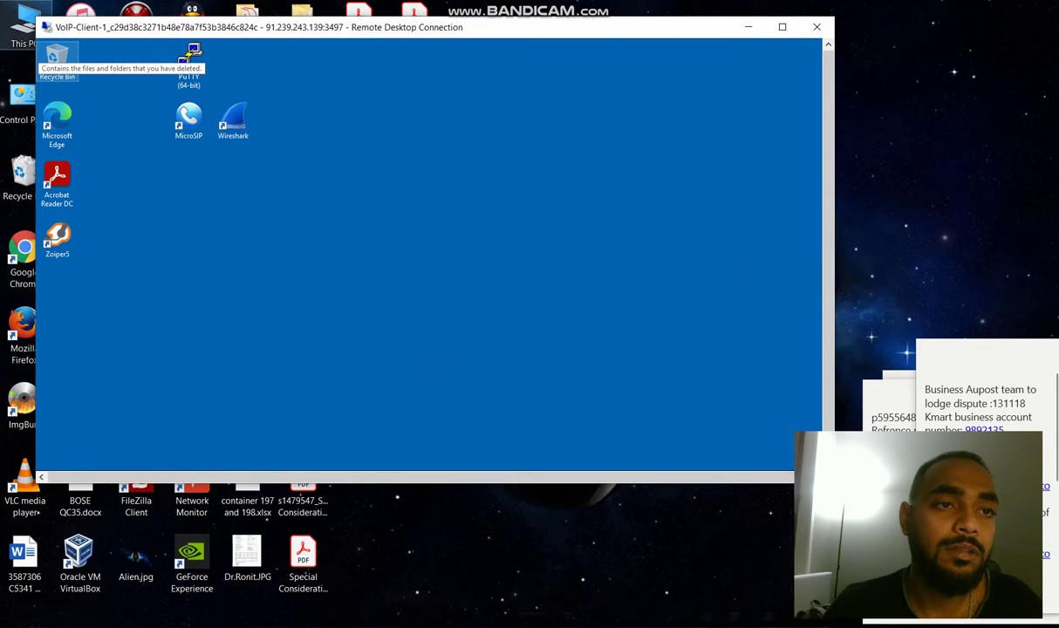
{"action": "left_click_drag", "start_coordinate": [41, 17], "coordinate": [252, 76]}
{"action": "left_click_drag", "start_coordinate": [349, 85], "coordinate": [91, 13]}
Start MicroSIP on VoIP Client 1 and review the account settings of extension 10 without changing them
{"action": "double_click", "coordinate": [146, 105]}
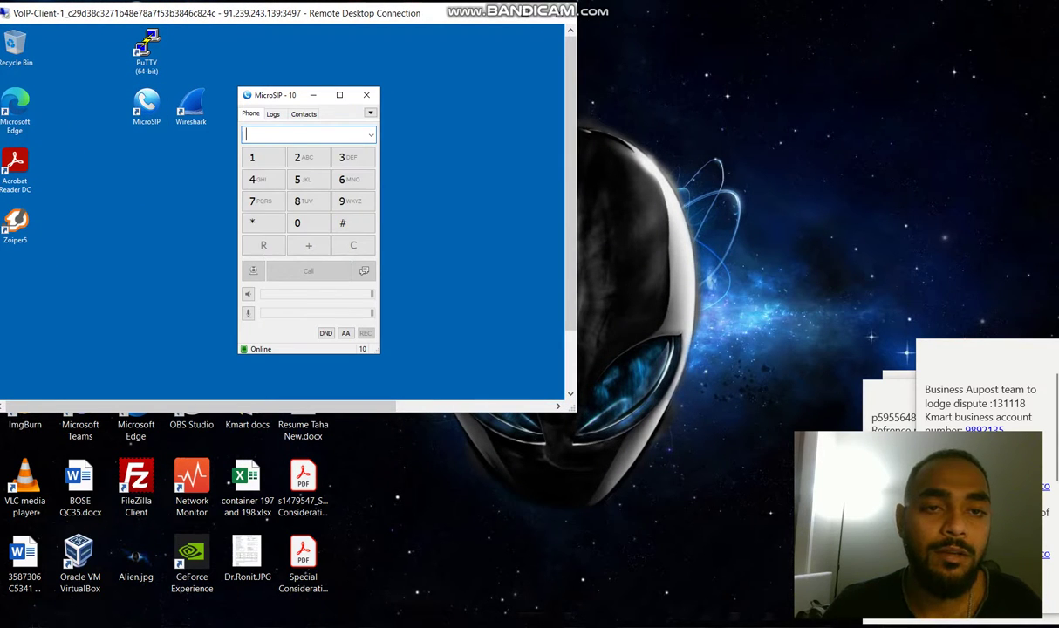
{"action": "left_click", "coordinate": [370, 112]}
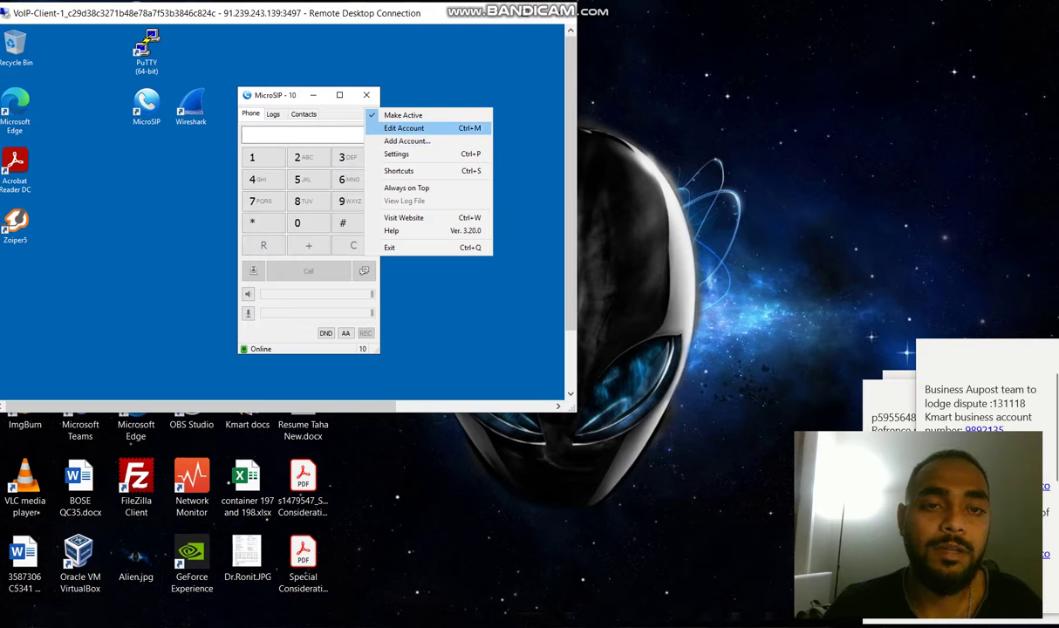
{"action": "left_click", "coordinate": [406, 128]}
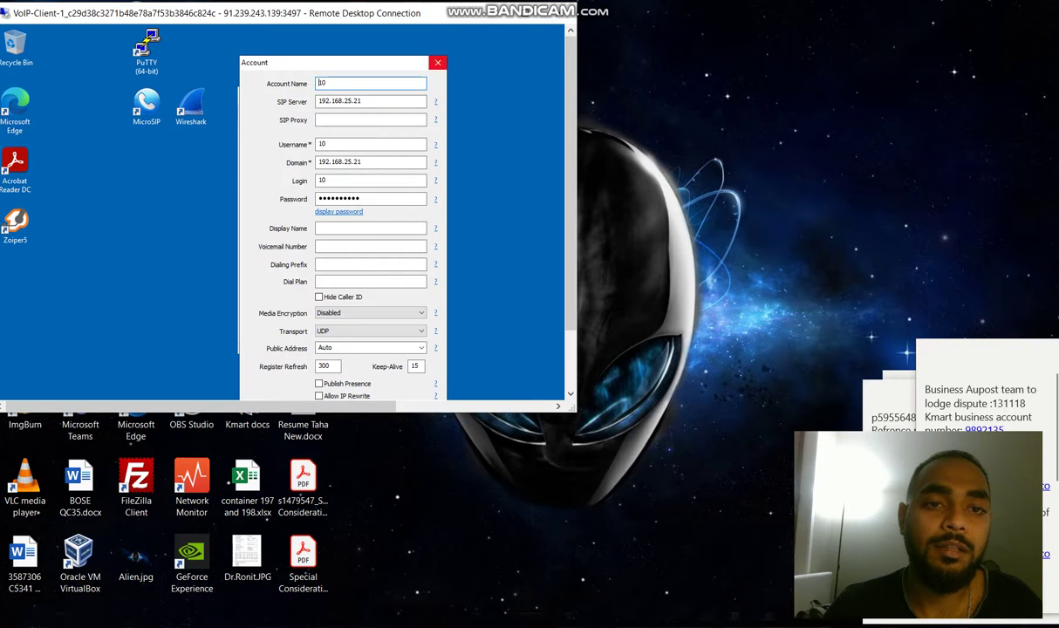
{"action": "left_click", "coordinate": [438, 62]}
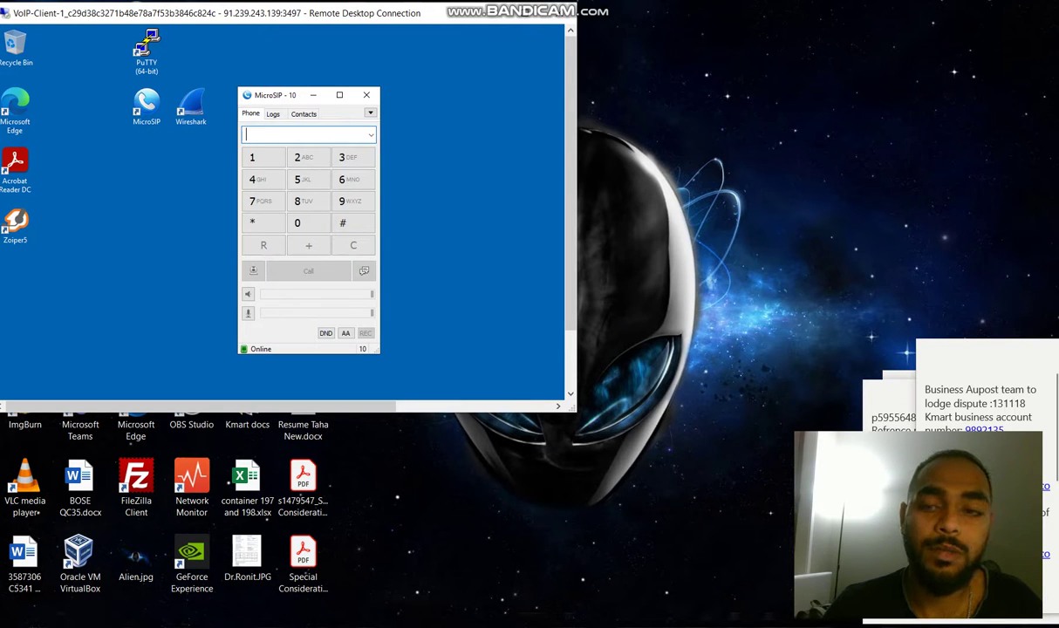
Start MicroSIP on VoIP Client 3 and place that session's window beside the VoIP Client 1 window
{"action": "mouse_move", "coordinate": [1057, 386]}
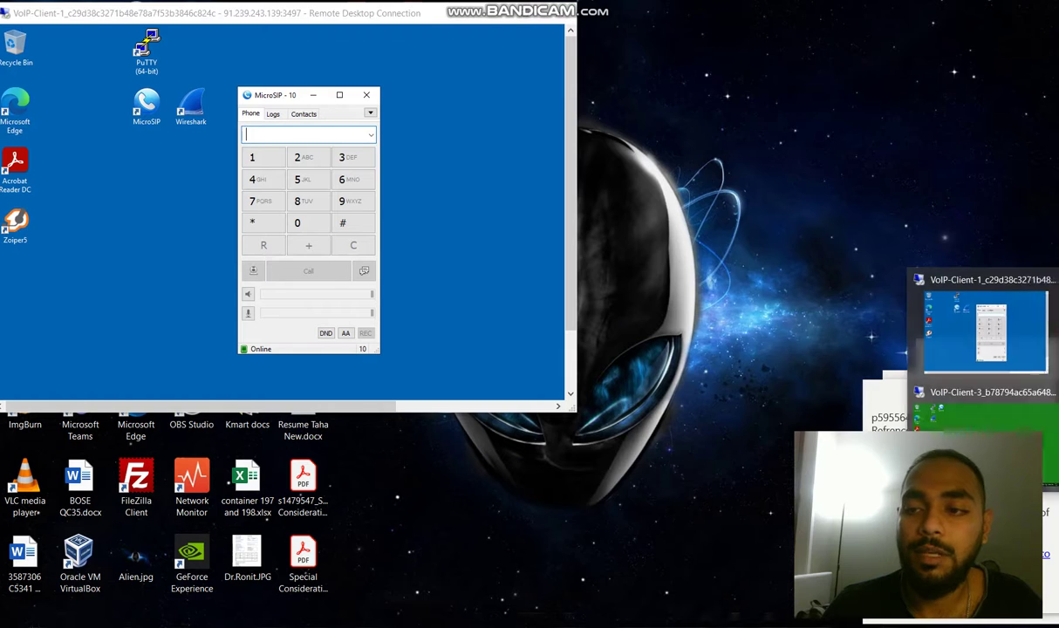
{"action": "left_click", "coordinate": [987, 415]}
{"action": "double_click", "coordinate": [154, 39]}
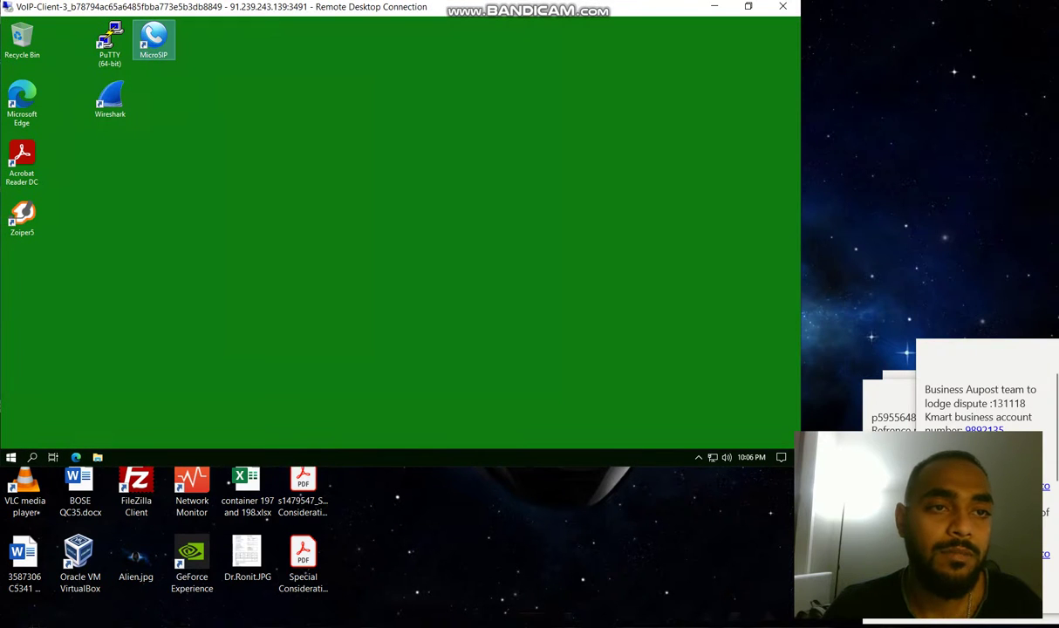
{"action": "left_click_drag", "start_coordinate": [392, 7], "coordinate": [923, 15]}
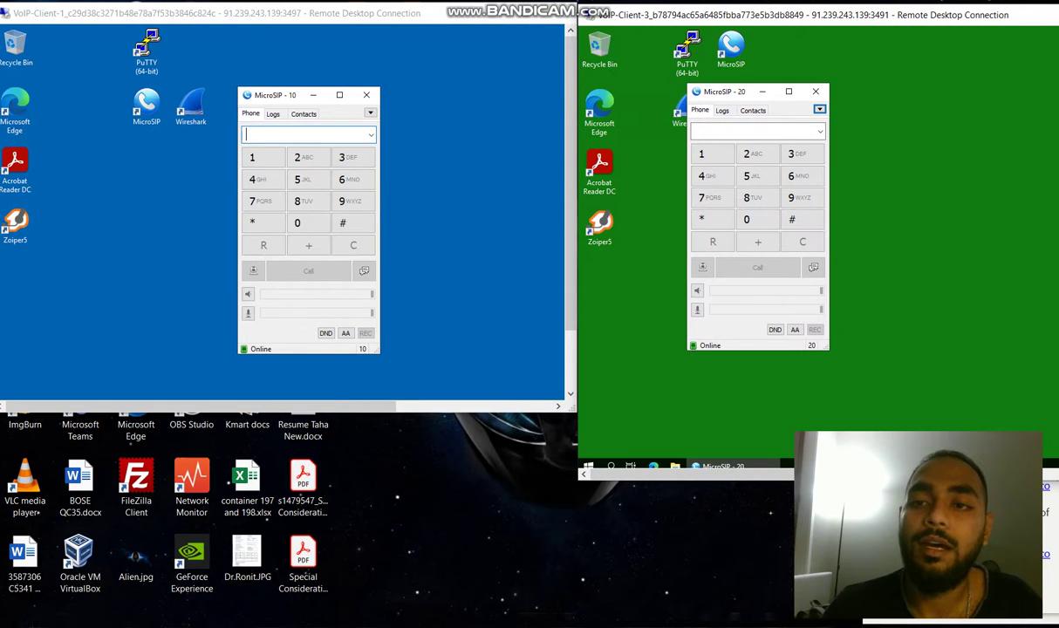
Review the MicroSIP account settings of extension 20 on VoIP Client 3 and close them unchanged
{"action": "left_click", "coordinate": [819, 109]}
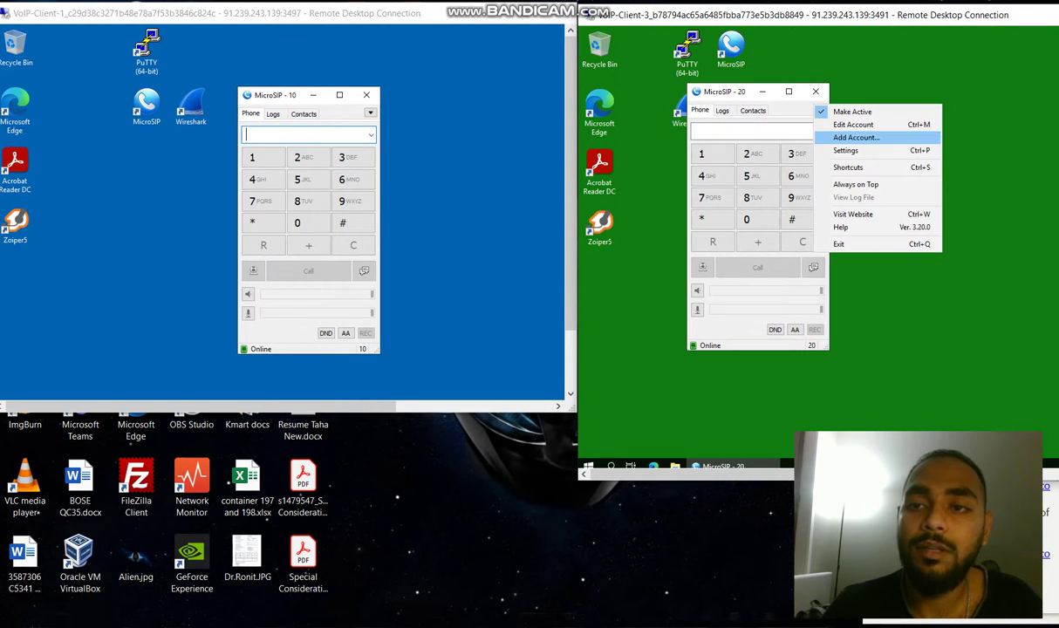
{"action": "left_click", "coordinate": [854, 124]}
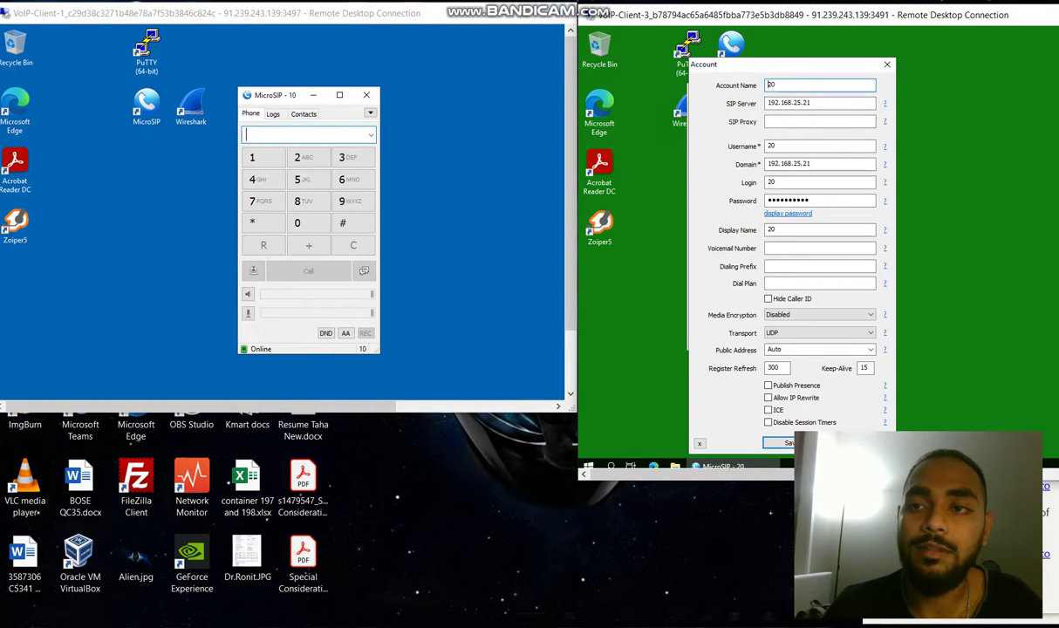
{"action": "left_click", "coordinate": [887, 65]}
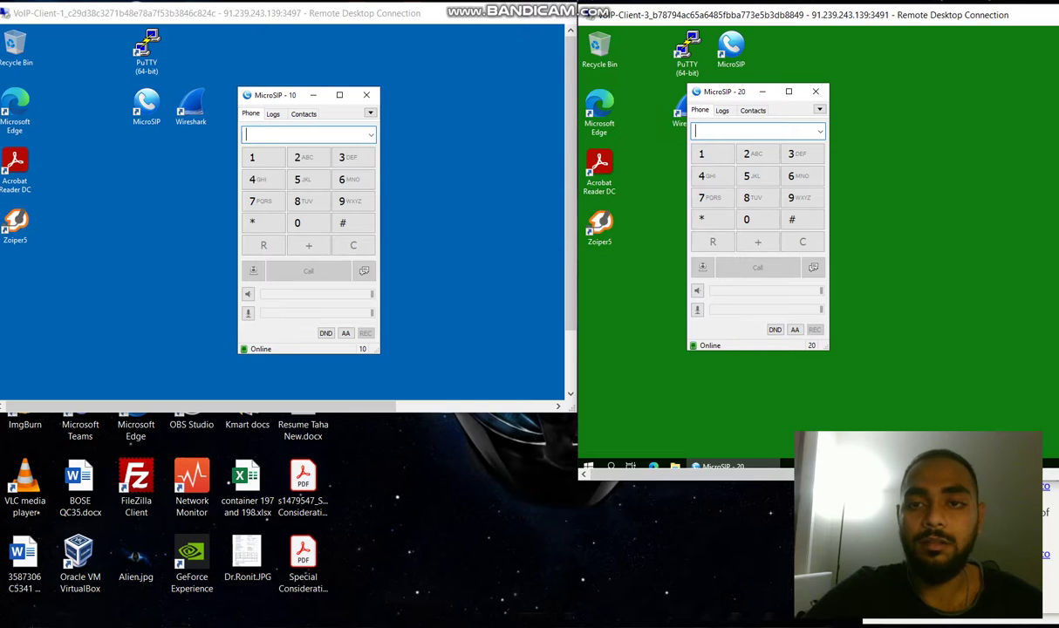
Try to call number 20 from MicroSIP on VoIP Client 3
{"action": "type", "text": "20"}
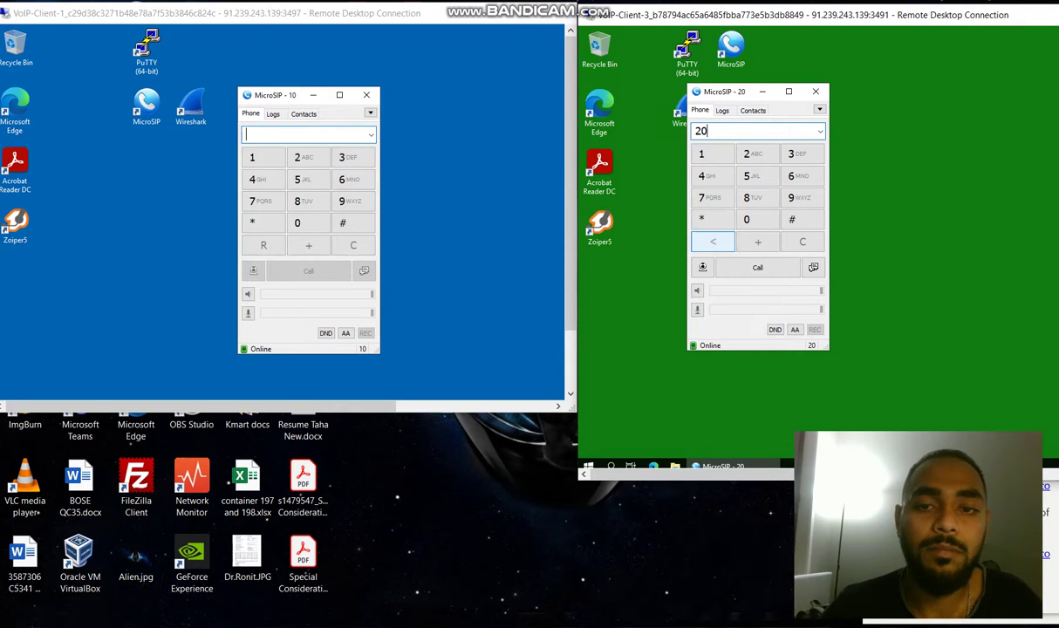
{"action": "left_click", "coordinate": [758, 267]}
{"action": "left_click", "coordinate": [758, 267]}
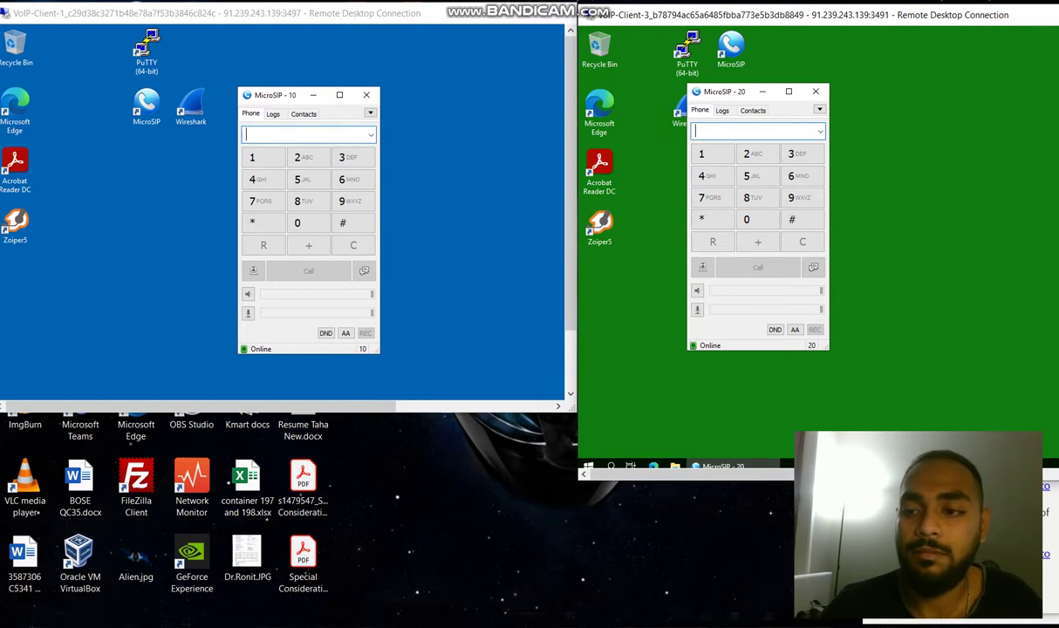
{"action": "left_click", "coordinate": [901, 209]}
{"action": "left_click_drag", "start_coordinate": [785, 15], "coordinate": [816, 19]}
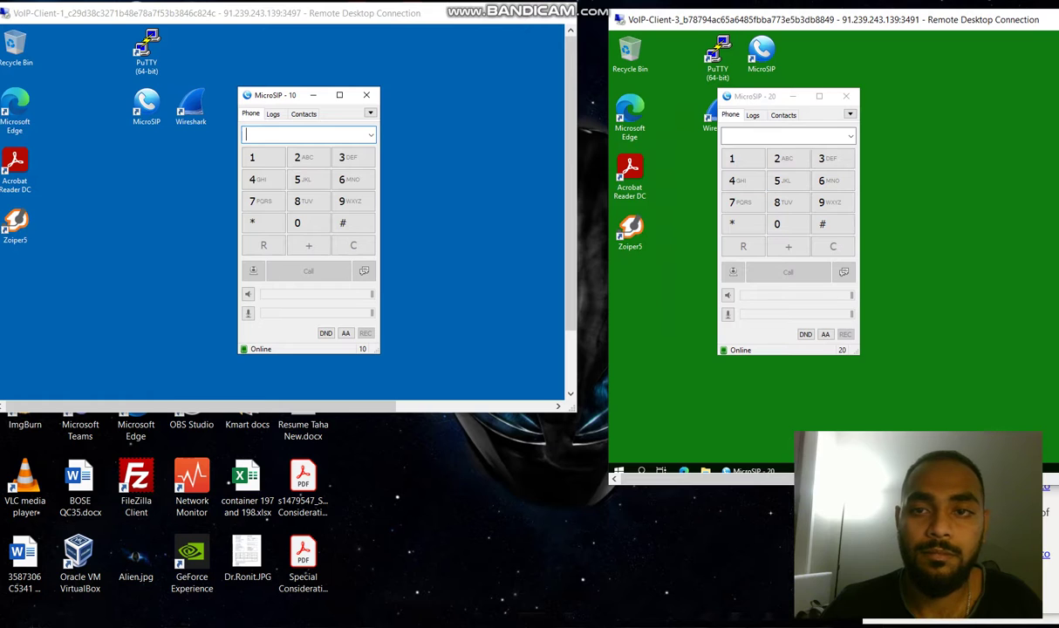
{"action": "left_click", "coordinate": [781, 136]}
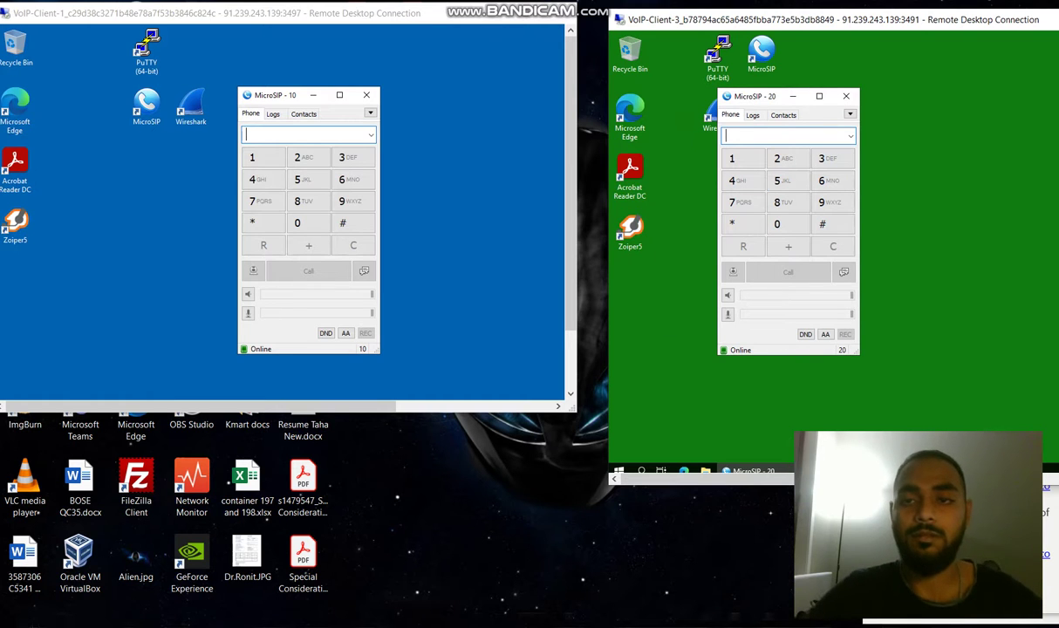
{"action": "type", "text": "10"}
{"action": "key", "text": "BackSpace"}
{"action": "key", "text": "BackSpace"}
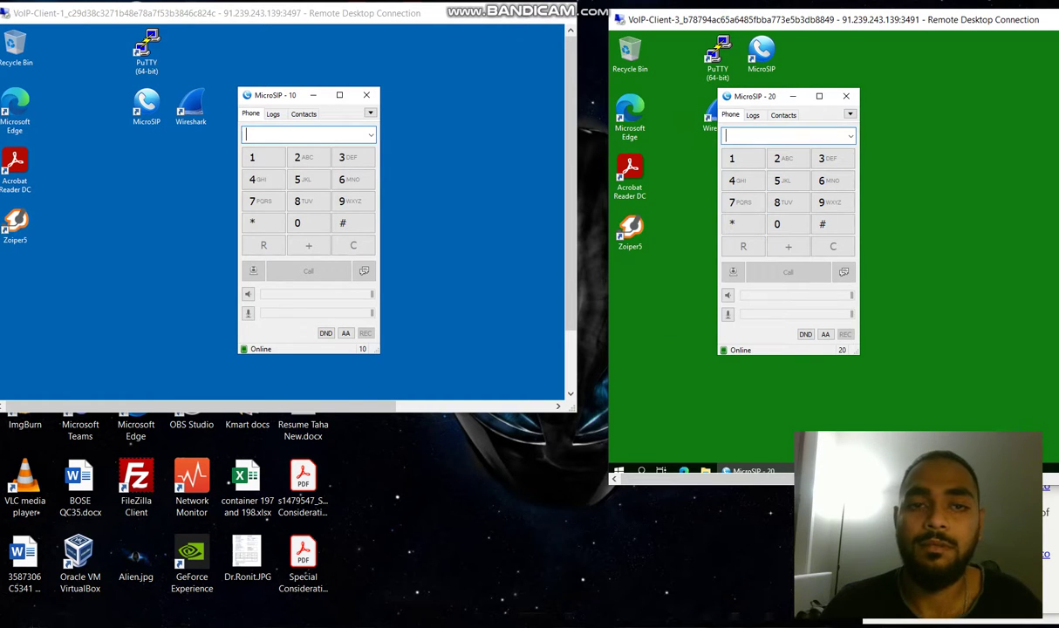
Bring the whole VoIP Client 3 session into view and place its window beside the VoIP Client 1 window
{"action": "left_click_drag", "start_coordinate": [785, 19], "coordinate": [378, 6]}
{"action": "left_click", "coordinate": [724, 6]}
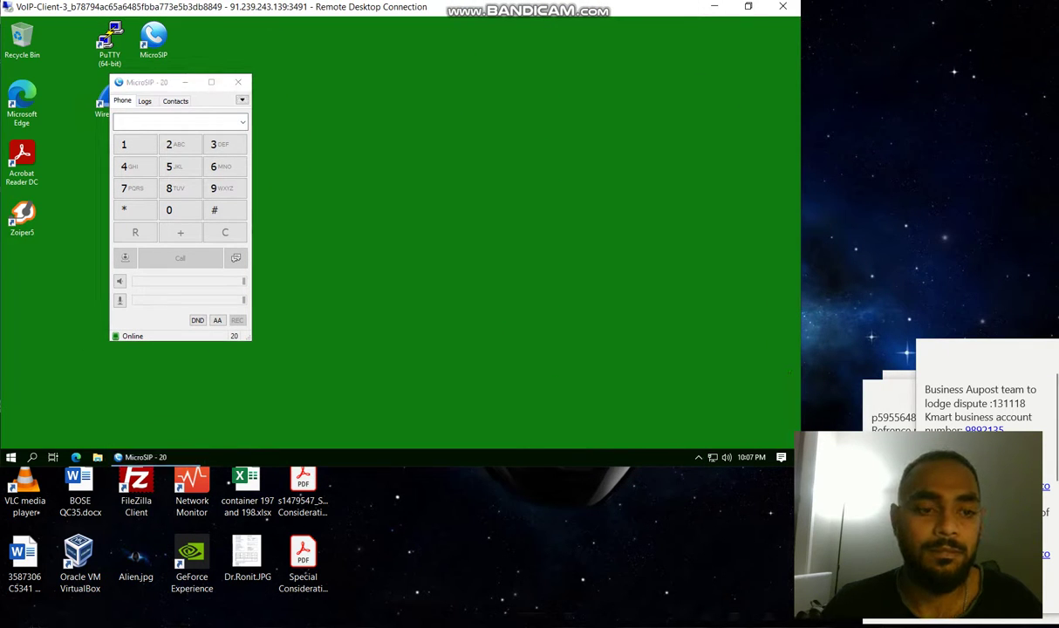
{"action": "left_click", "coordinate": [242, 101]}
{"action": "left_click_drag", "start_coordinate": [524, 7], "coordinate": [921, 13]}
{"action": "key", "text": "alt+Tab"}
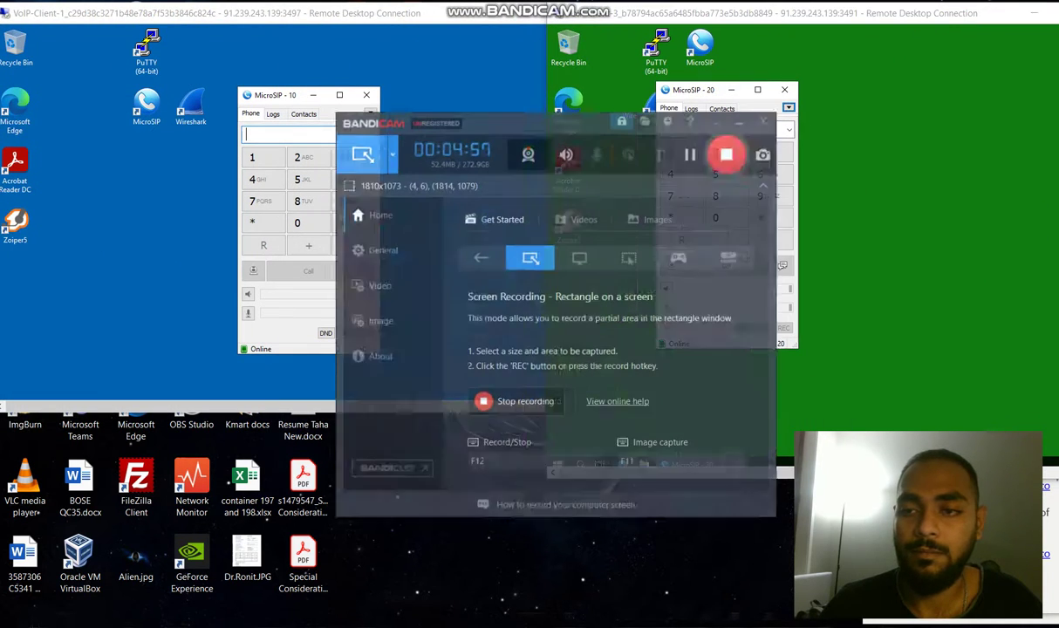
{"action": "left_click", "coordinate": [669, 150]}
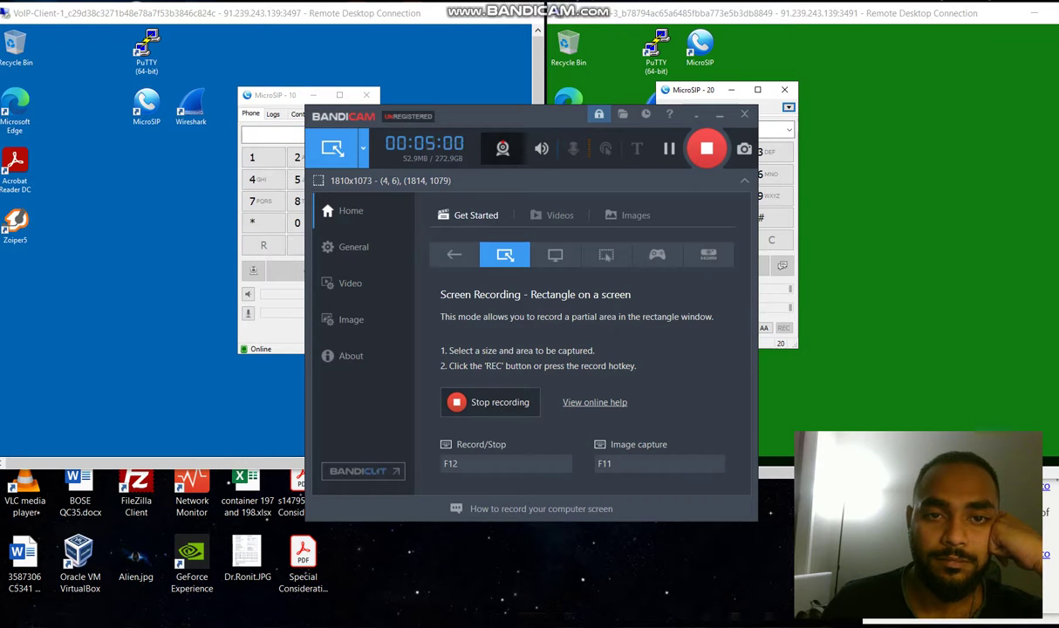
{"action": "left_click", "coordinate": [271, 384]}
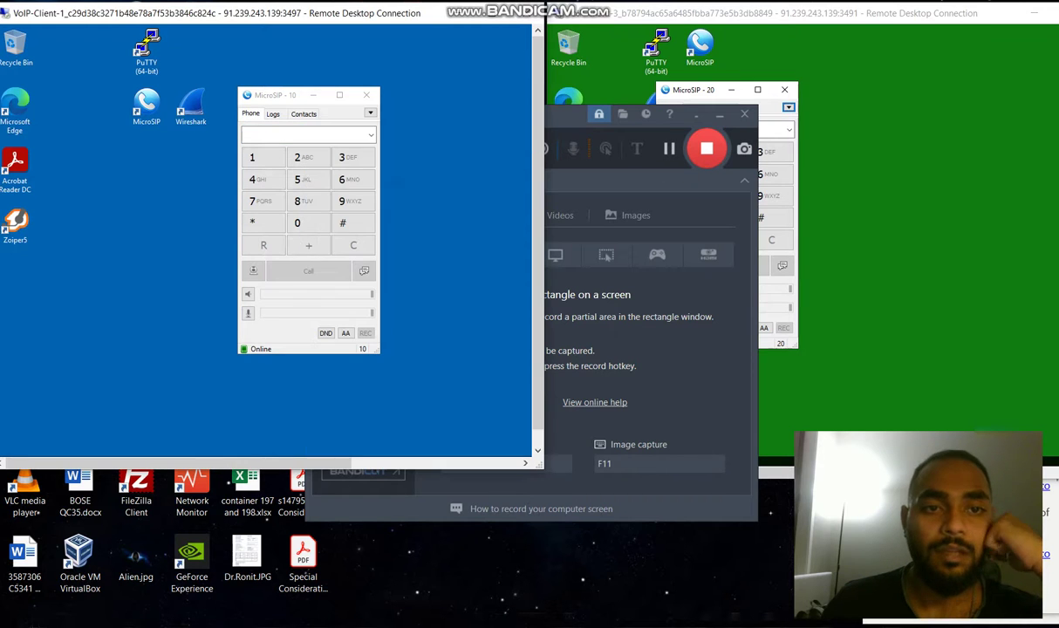
{"action": "left_click", "coordinate": [695, 114]}
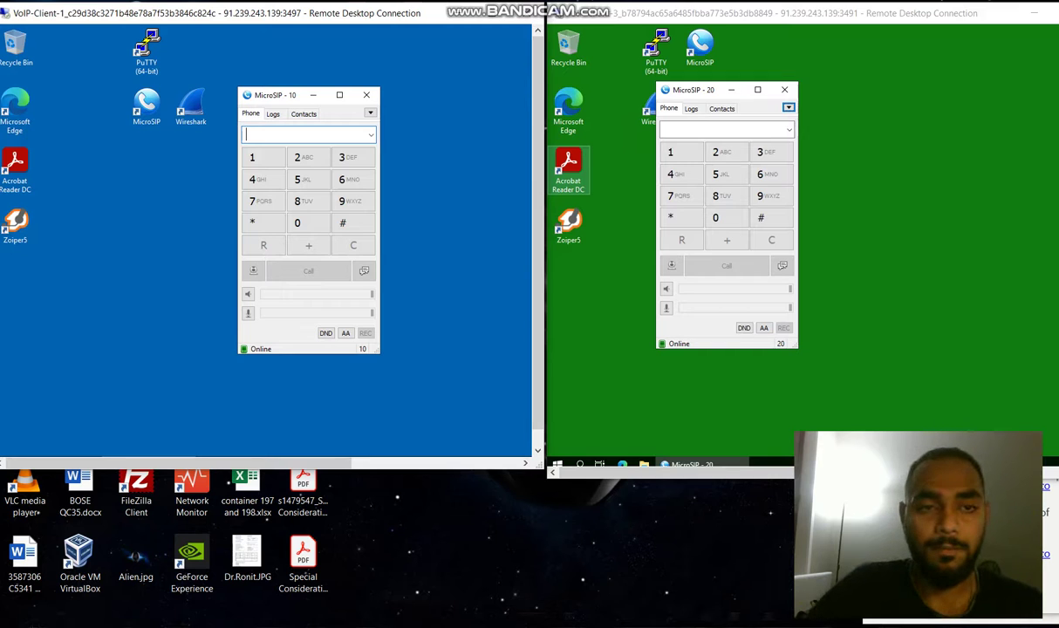
Call extension 20 from MicroSIP on VoIP Client 1, lowering the system volume to 36 before placing the call
{"action": "type", "text": "20"}
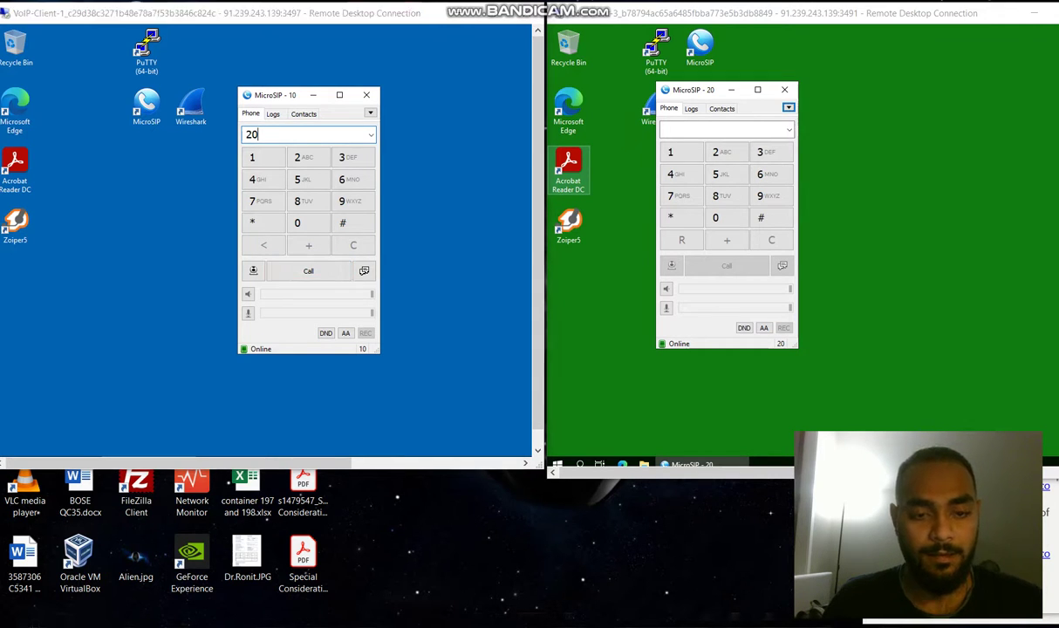
{"action": "key", "text": "XF86AudioLowerVolume"}
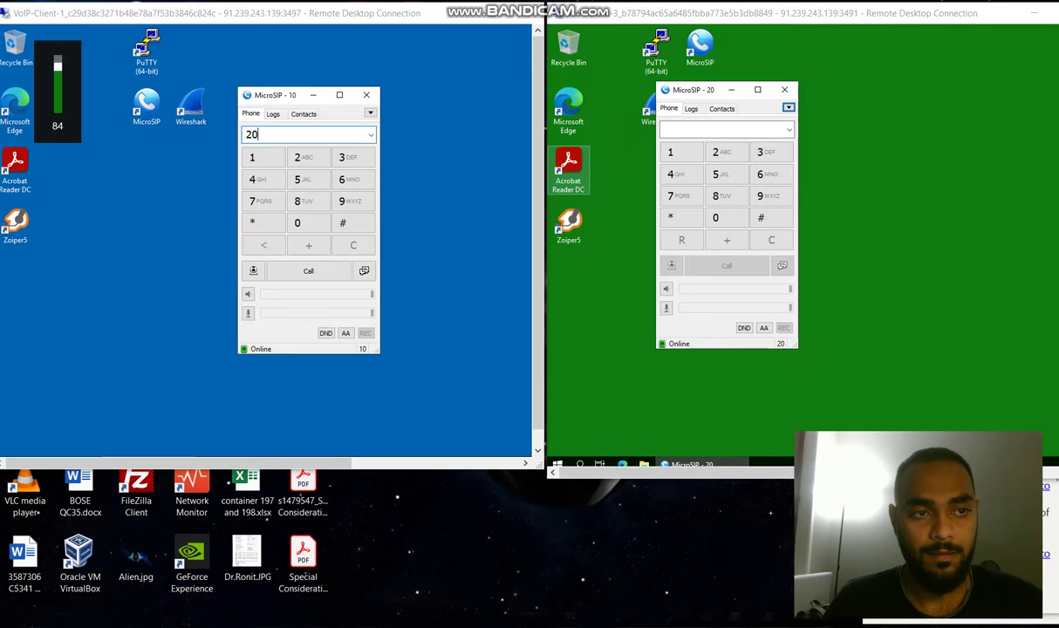
{"action": "key", "text": "XF86AudioLowerVolume"}
{"action": "key", "text": "XF86AudioLowerVolume"}
{"action": "key", "text": "XF86AudioLowerVolume"}
{"action": "key", "text": "XF86AudioLowerVolume"}
{"action": "key", "text": "XF86AudioLowerVolume"}
{"action": "key", "text": "XF86AudioLowerVolume"}
{"action": "key", "text": "XF86AudioLowerVolume"}
{"action": "key", "text": "XF86AudioLowerVolume"}
{"action": "key", "text": "XF86AudioLowerVolume"}
{"action": "key", "text": "XF86AudioLowerVolume"}
{"action": "key", "text": "XF86AudioLowerVolume"}
{"action": "key", "text": "XF86AudioLowerVolume"}
{"action": "key", "text": "XF86AudioLowerVolume"}
{"action": "key", "text": "XF86AudioLowerVolume"}
{"action": "key", "text": "XF86AudioLowerVolume"}
{"action": "key", "text": "XF86AudioLowerVolume"}
{"action": "key", "text": "XF86AudioLowerVolume"}
{"action": "key", "text": "XF86AudioLowerVolume"}
{"action": "key", "text": "XF86AudioLowerVolume"}
{"action": "key", "text": "XF86AudioLowerVolume"}
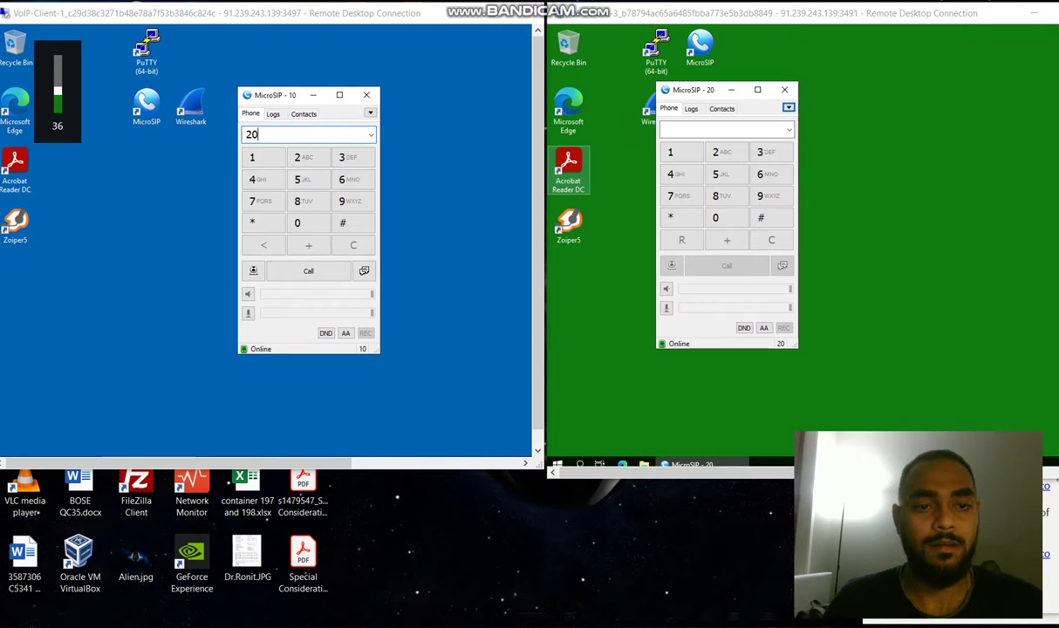
{"action": "key", "text": "Return"}
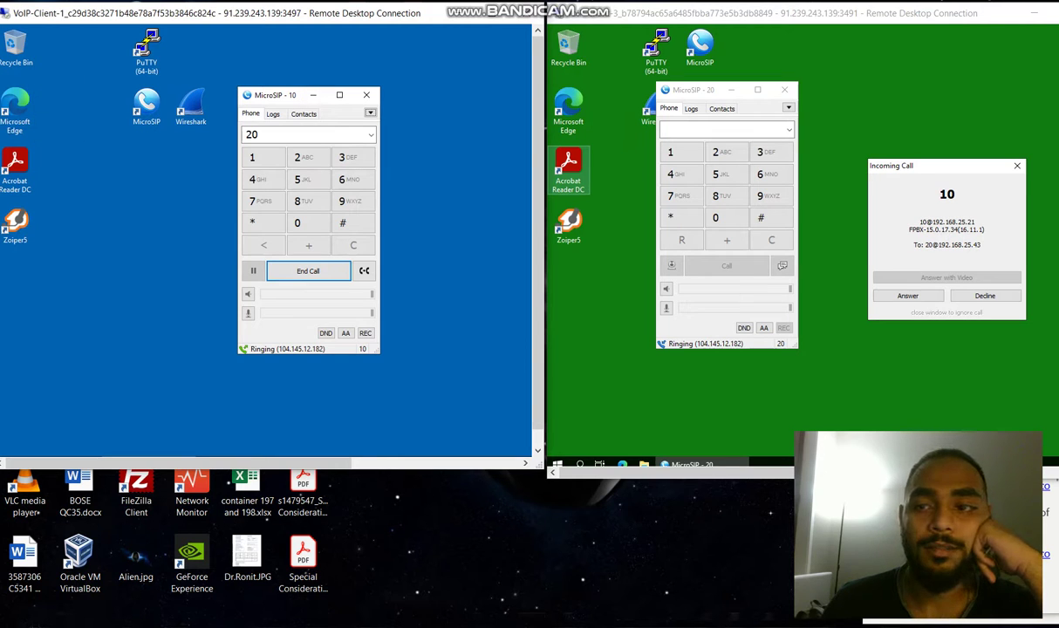
Answer the incoming call from extension 10 on VoIP Client 3
{"action": "left_click", "coordinate": [717, 90]}
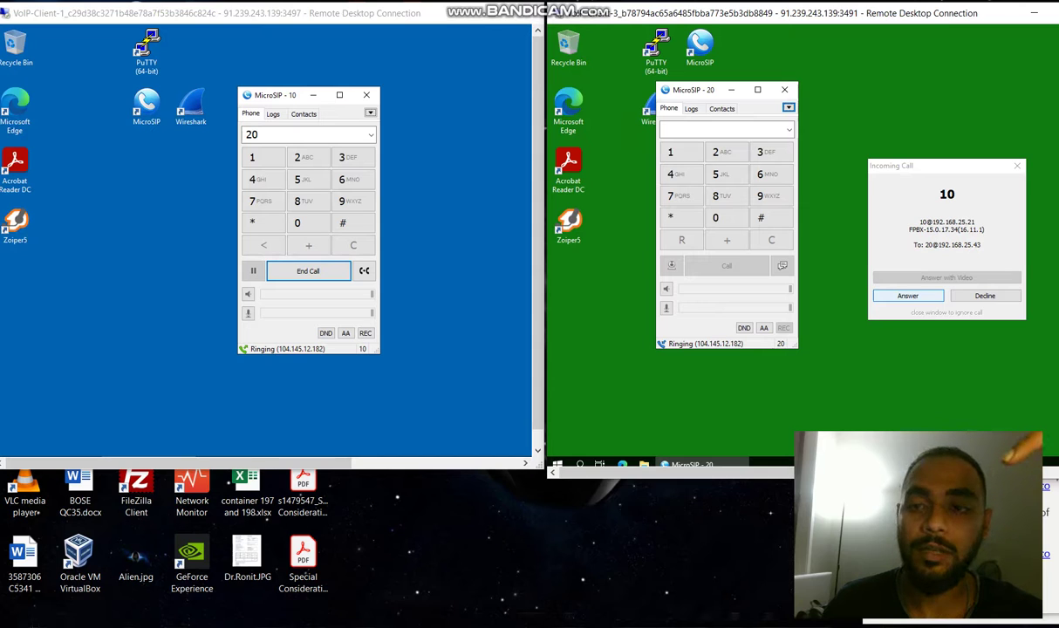
{"action": "left_click", "coordinate": [908, 296]}
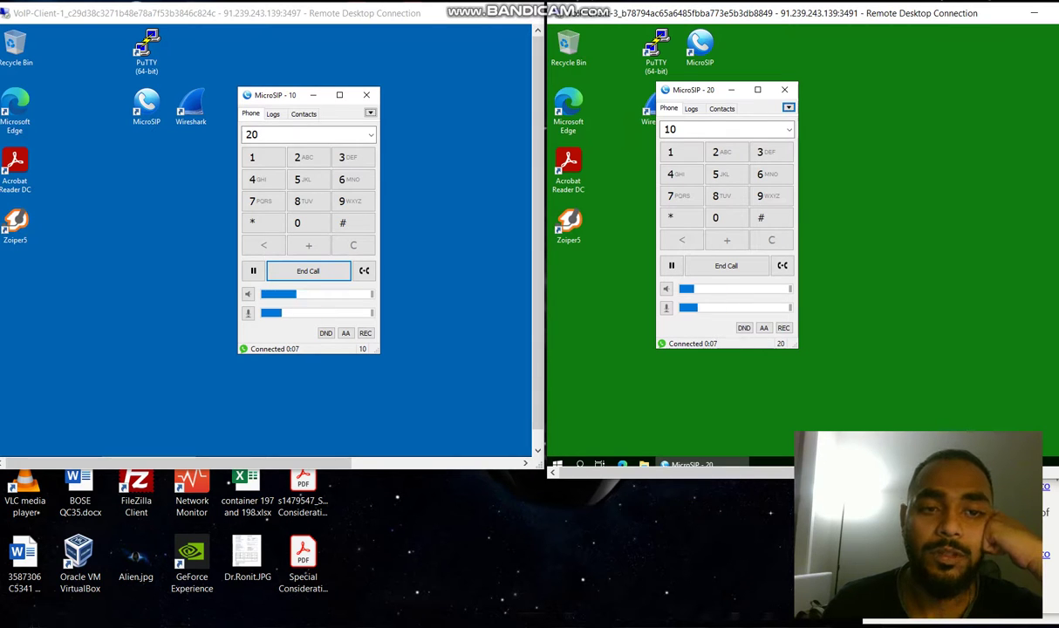
End the call between extensions 10 and 20 and close MicroSIP on both clients
{"action": "left_click", "coordinate": [308, 272]}
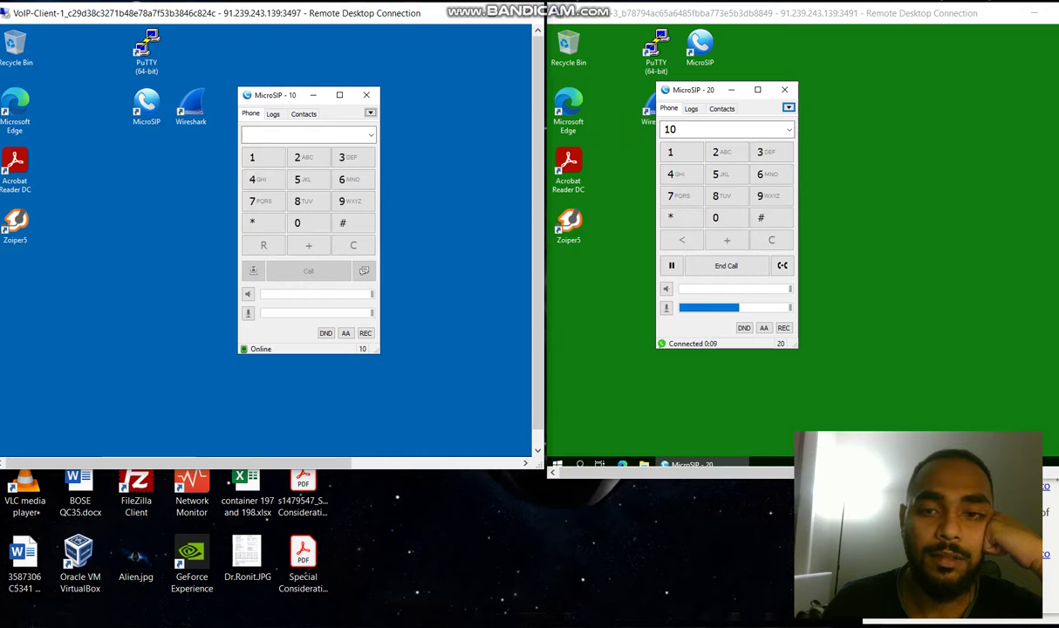
{"action": "left_click", "coordinate": [726, 266]}
{"action": "left_click", "coordinate": [784, 90]}
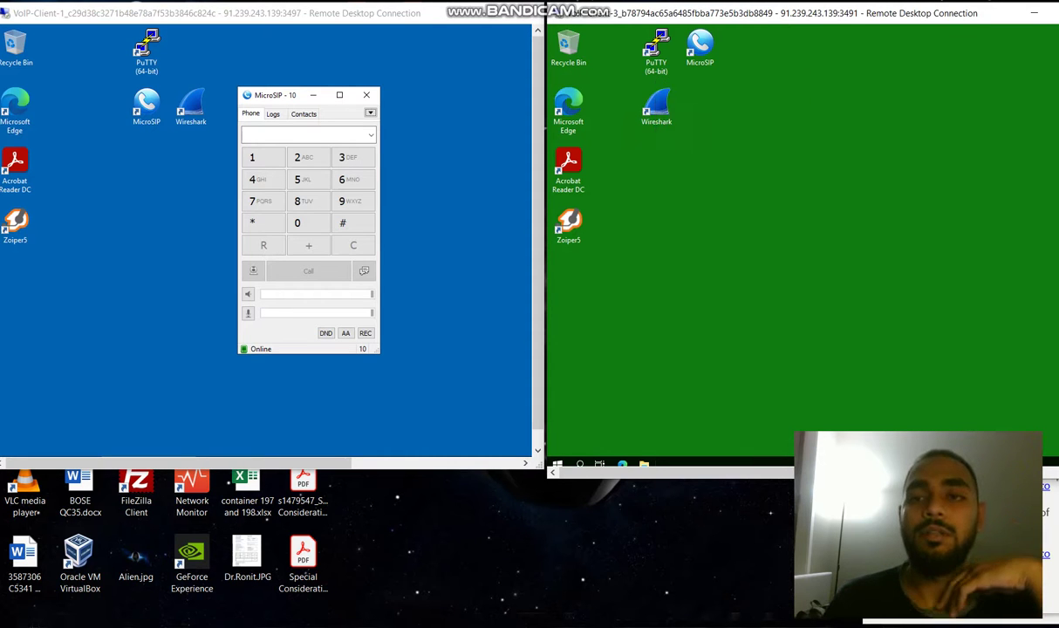
{"action": "left_click", "coordinate": [367, 95]}
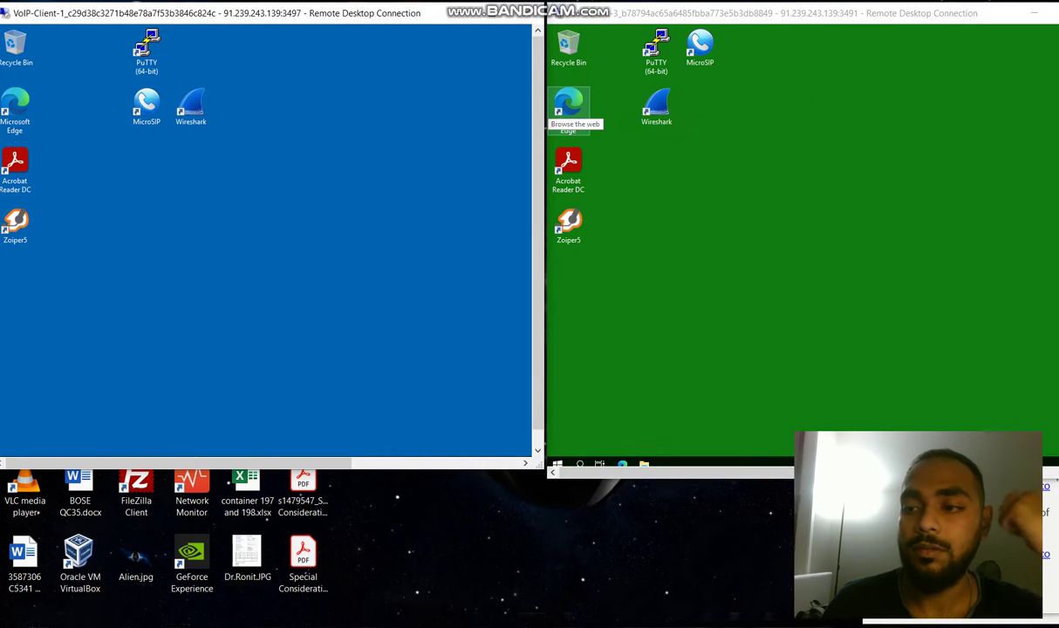
Check the task list in the BIT353 Assignment 1 Word document and return to the maximized VoIP Client 1 session
{"action": "key", "text": "alt+Tab"}
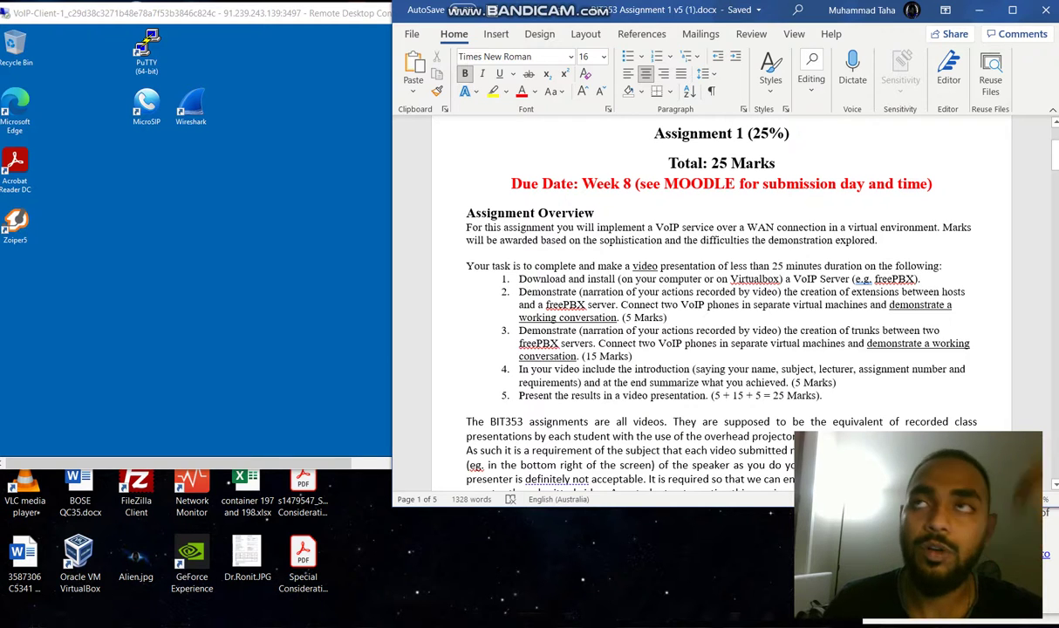
{"action": "key", "text": "alt+Tab"}
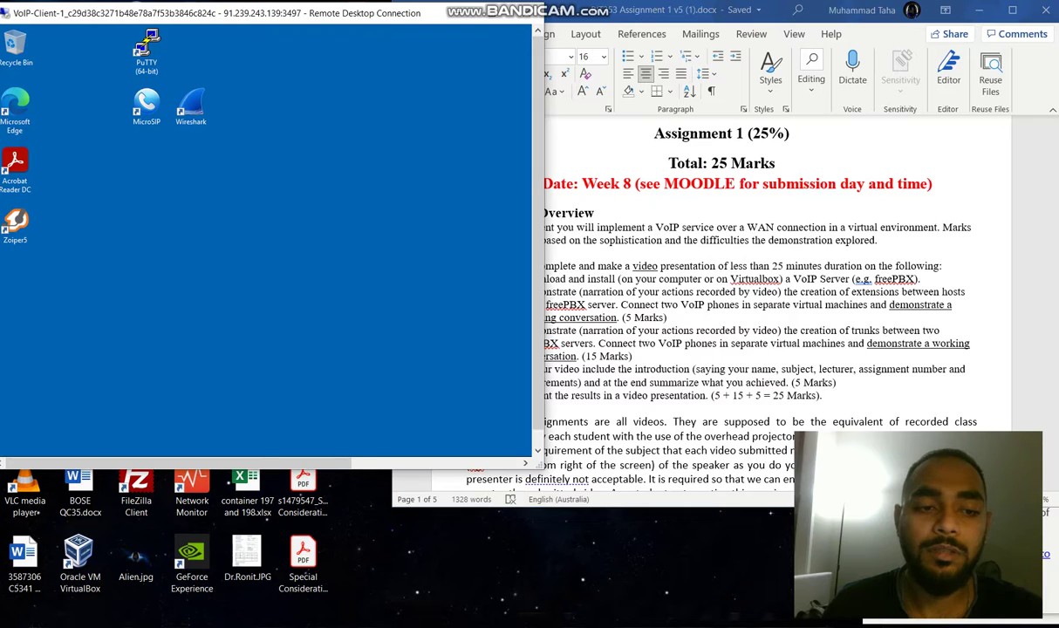
{"action": "left_click", "coordinate": [482, 13]}
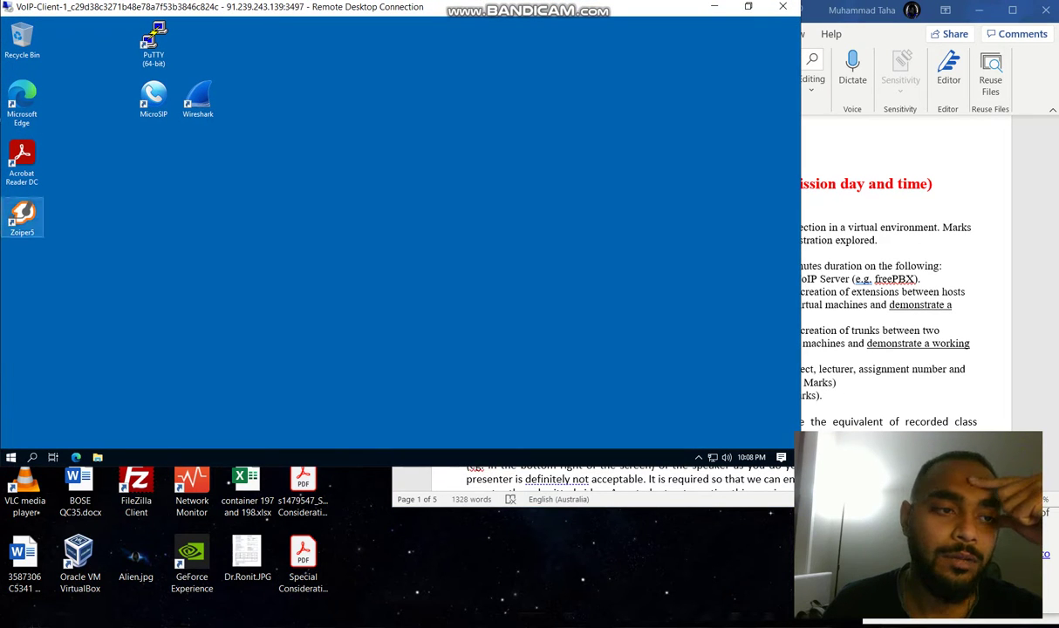
Start Zoiper5 on VoIP Client 1 as a free user and widen its window
{"action": "double_click", "coordinate": [23, 216]}
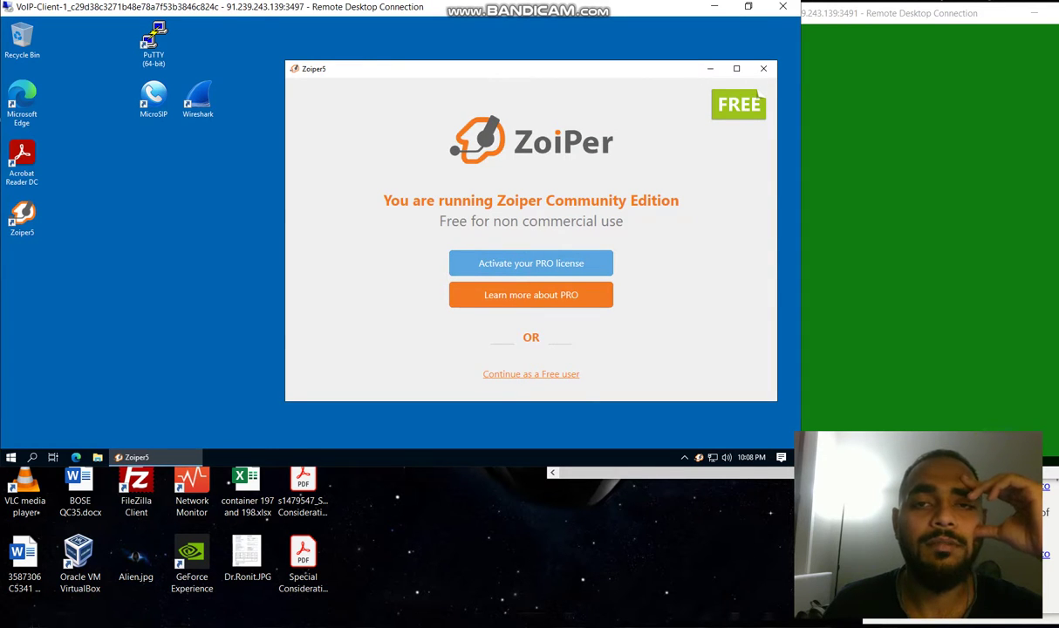
{"action": "left_click", "coordinate": [532, 374]}
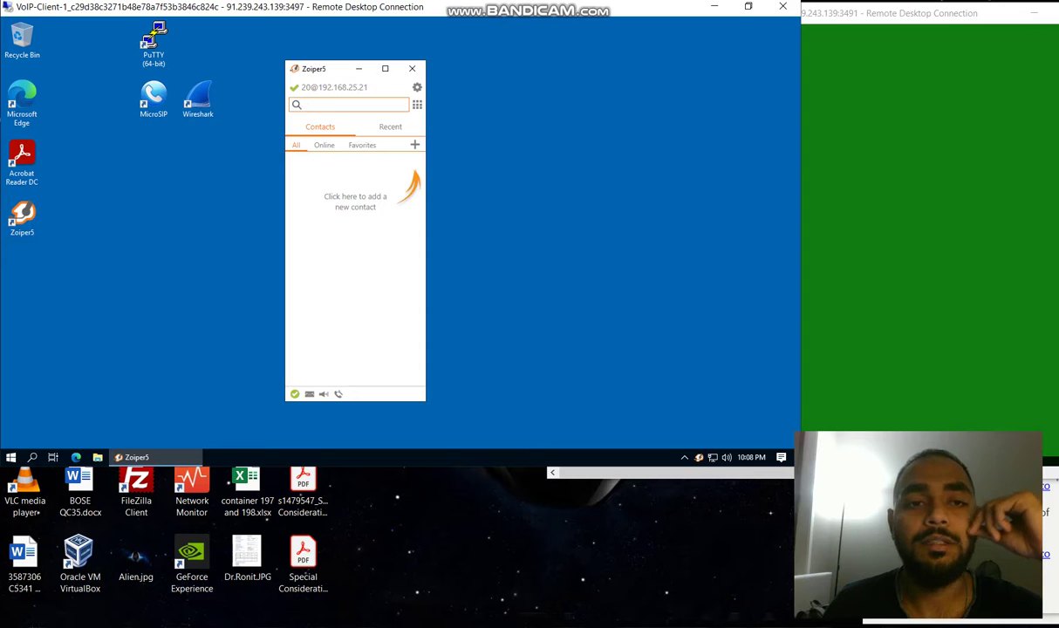
{"action": "left_click_drag", "start_coordinate": [285, 262], "coordinate": [129, 262]}
{"action": "left_click", "coordinate": [899, 218]}
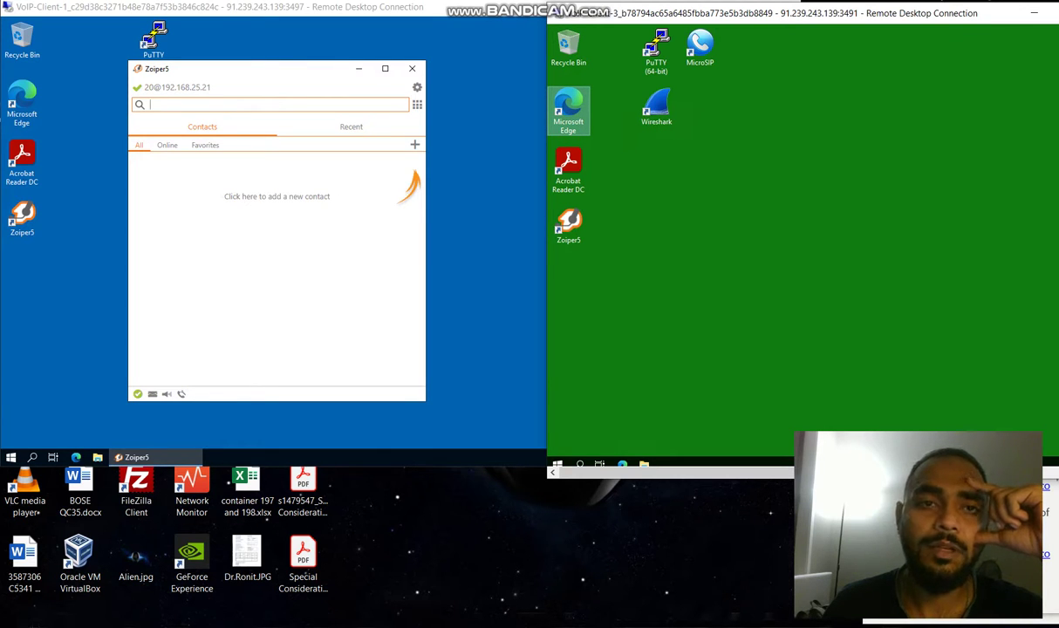
{"action": "double_click", "coordinate": [568, 109]}
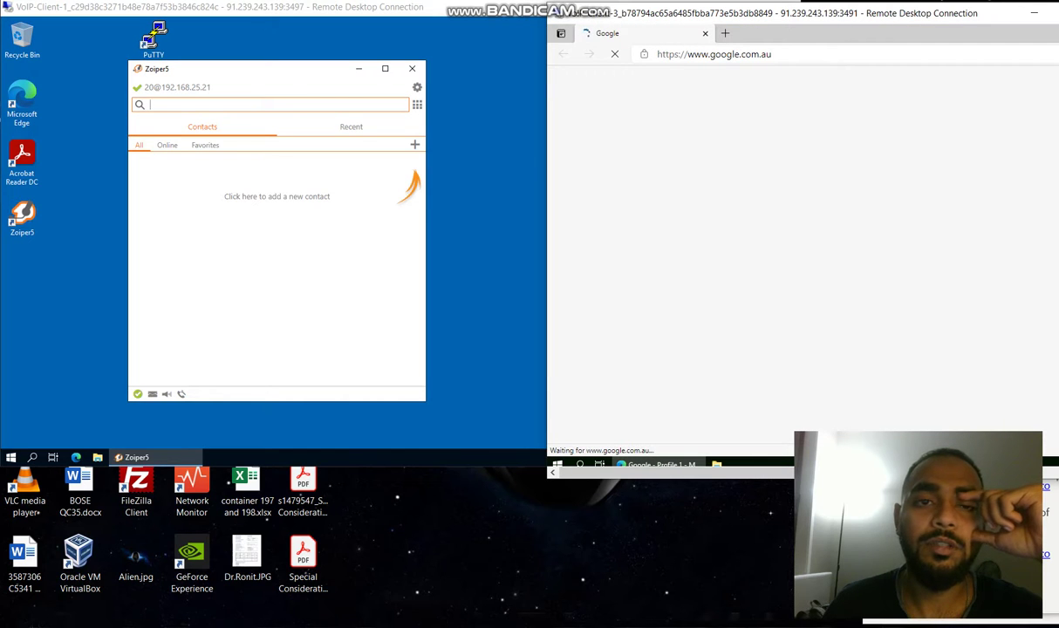
{"action": "left_click", "coordinate": [706, 33]}
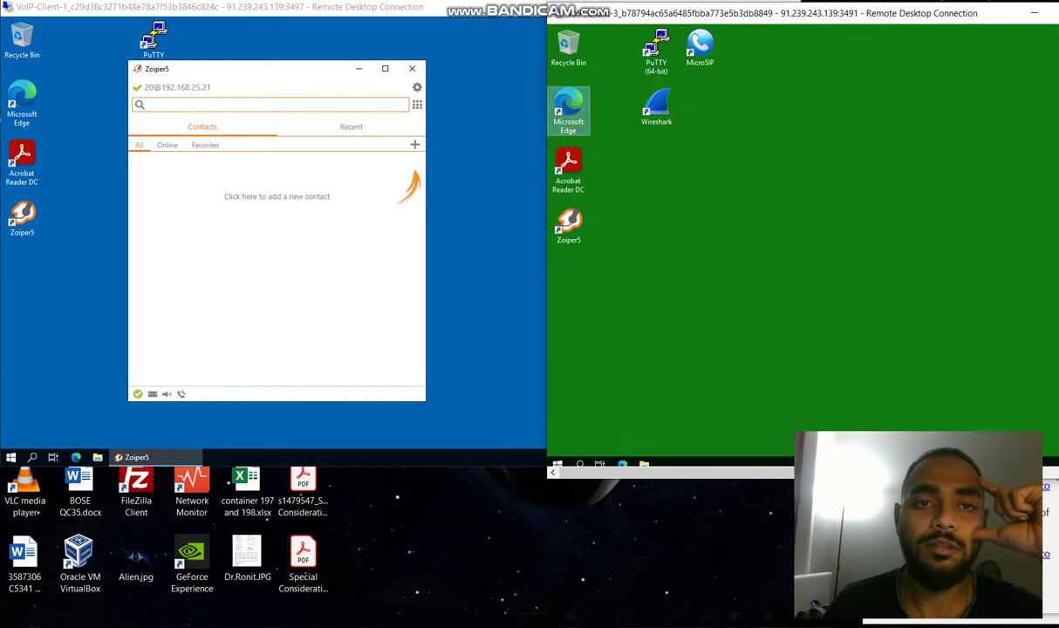
Open the FreePBX administration at 192.168.25.21 in Edge on VoIP Client 1 and show its Trunks page
{"action": "left_click", "coordinate": [493, 166]}
{"action": "double_click", "coordinate": [22, 103]}
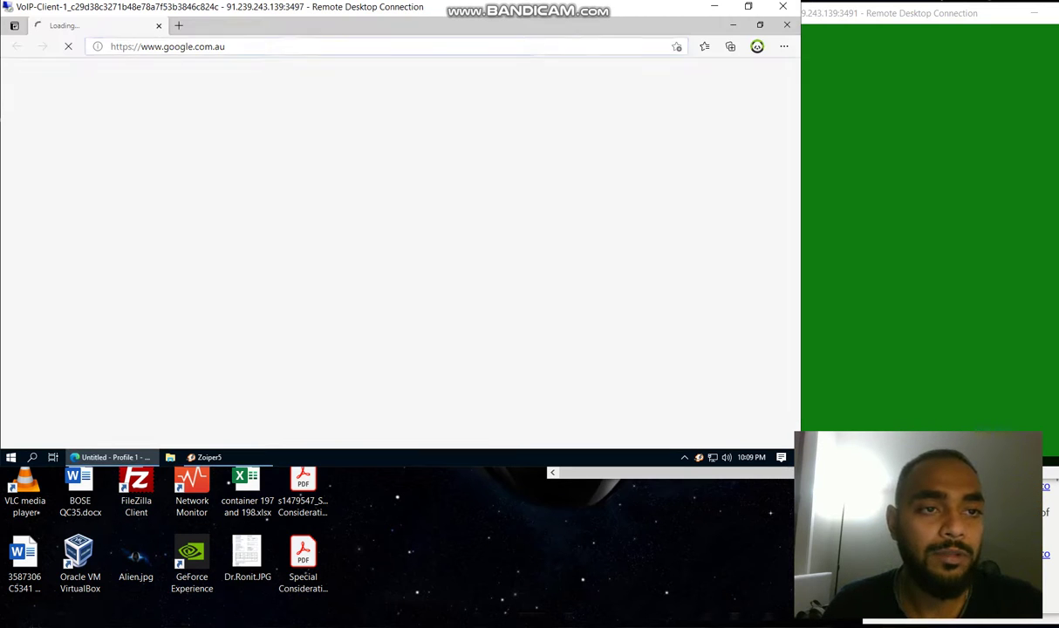
{"action": "type", "text": "192"}
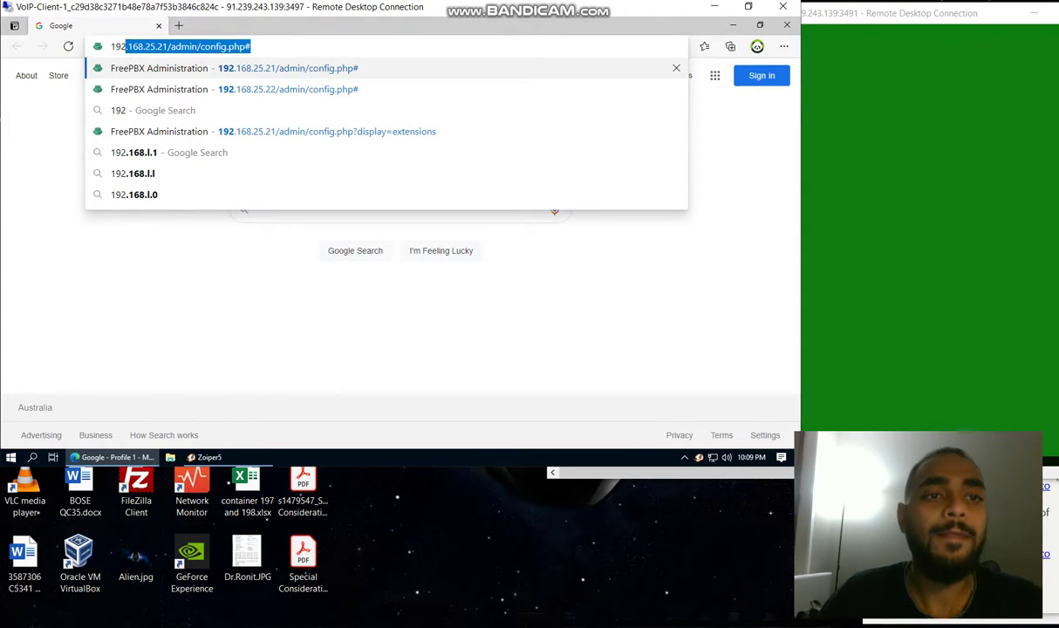
{"action": "key", "text": "Return"}
{"action": "mouse_move", "coordinate": [111, 68]}
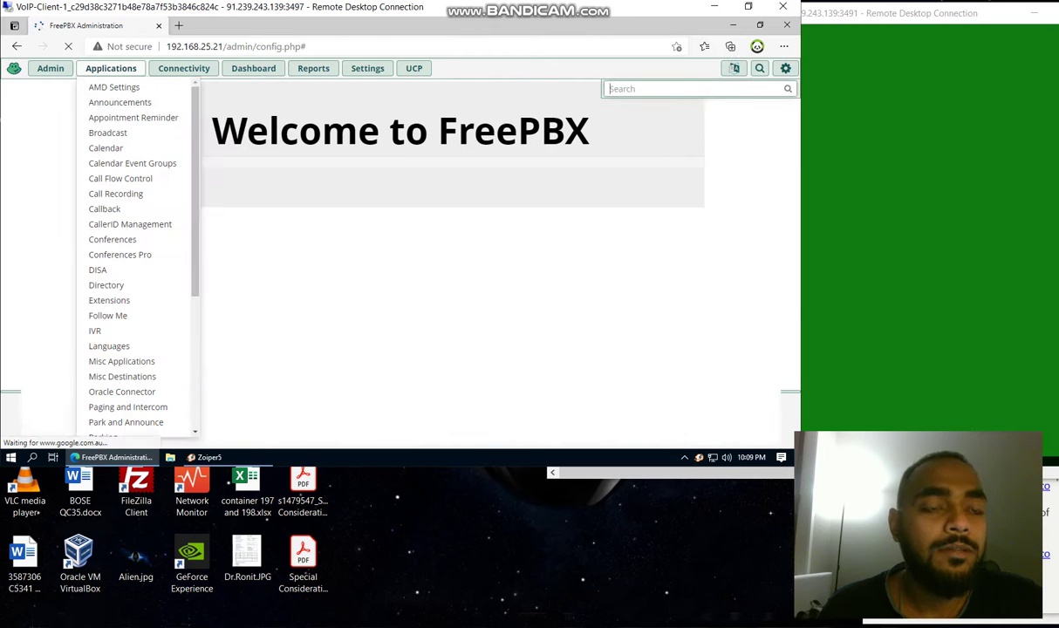
{"action": "mouse_move", "coordinate": [183, 68]}
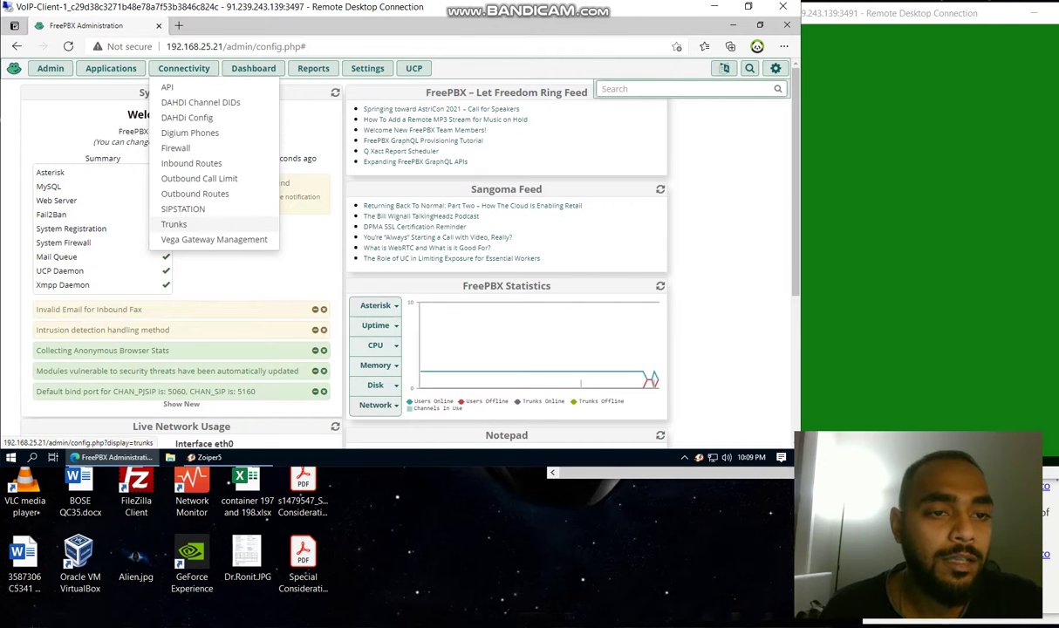
{"action": "left_click", "coordinate": [175, 224]}
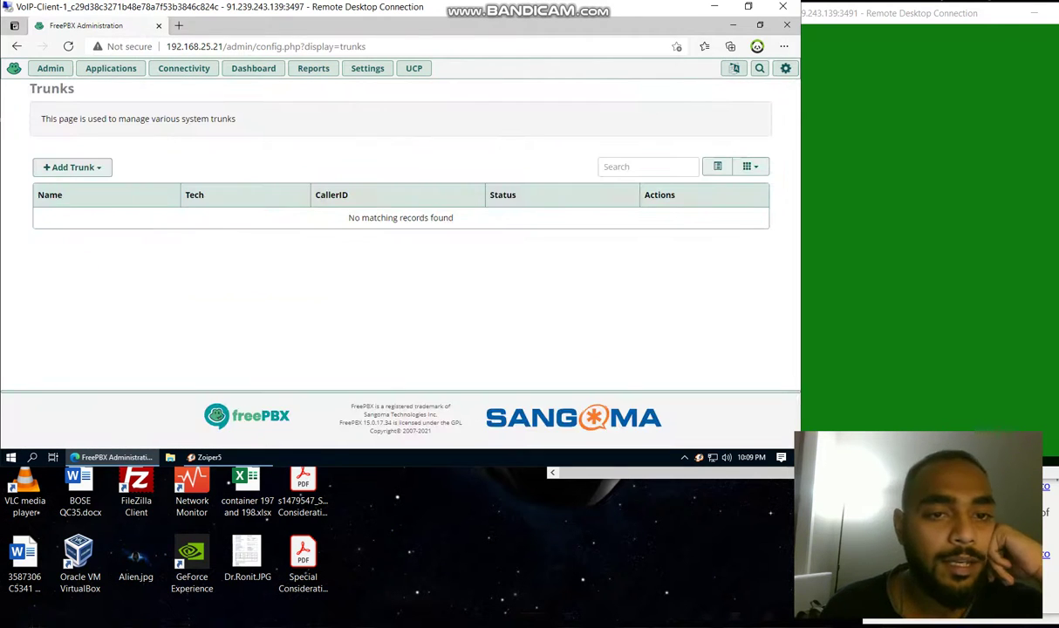
Switch to the Trunks page of the second FreePBX server at 192.168.25.22
{"action": "left_click", "coordinate": [262, 47]}
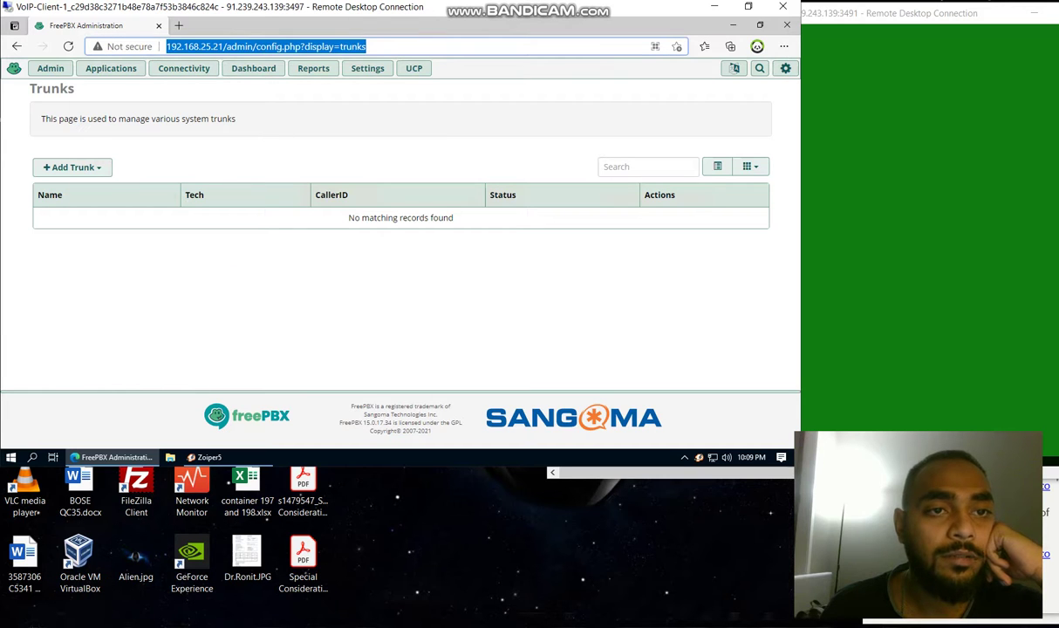
{"action": "left_click", "coordinate": [222, 46]}
{"action": "key", "text": "BackSpace"}
{"action": "type", "text": "2"}
{"action": "key", "text": "Return"}
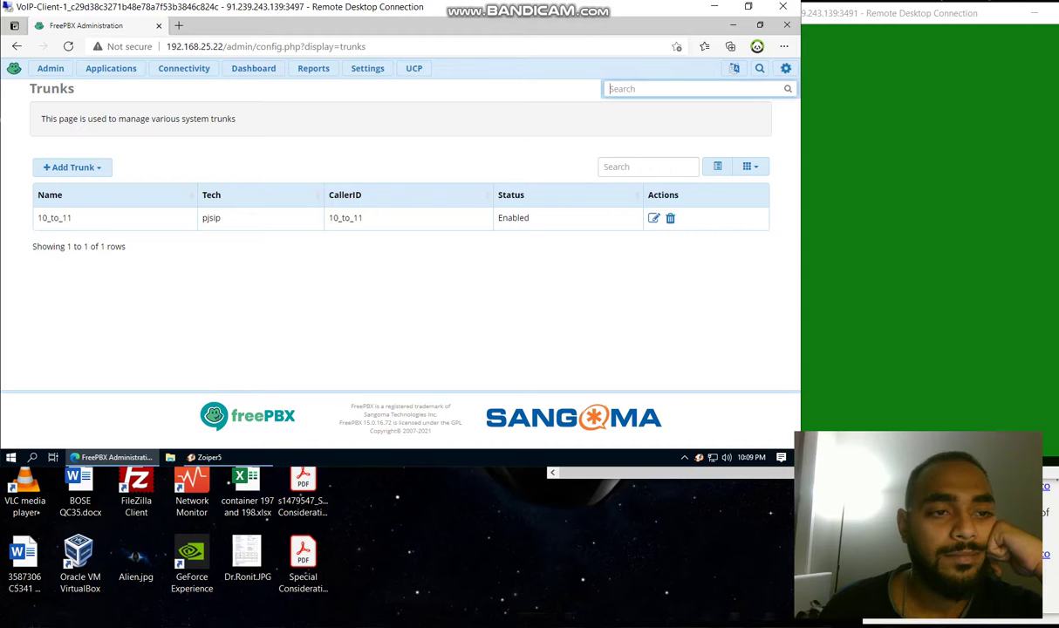
Open the 10_to_11 trunk for editing and show its pjsip settings
{"action": "double_click", "coordinate": [54, 218]}
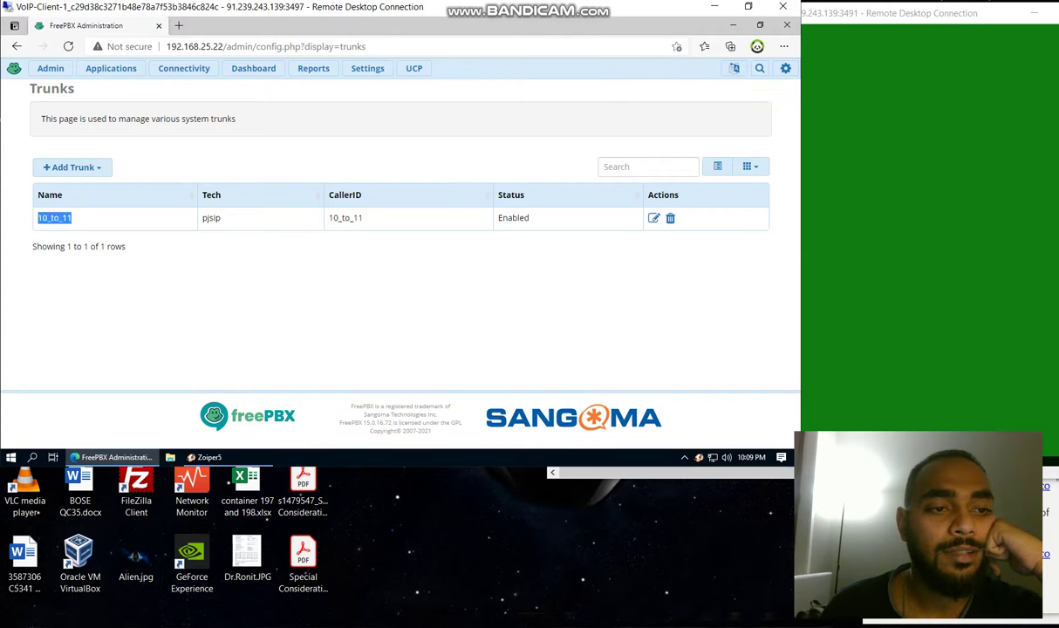
{"action": "left_click", "coordinate": [653, 218]}
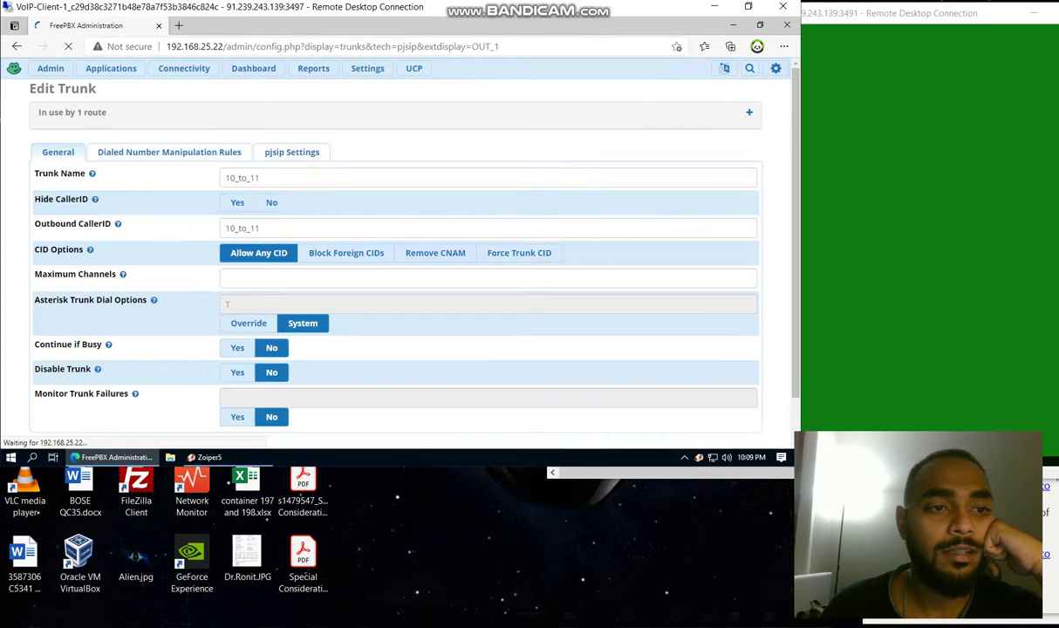
{"action": "left_click", "coordinate": [291, 152]}
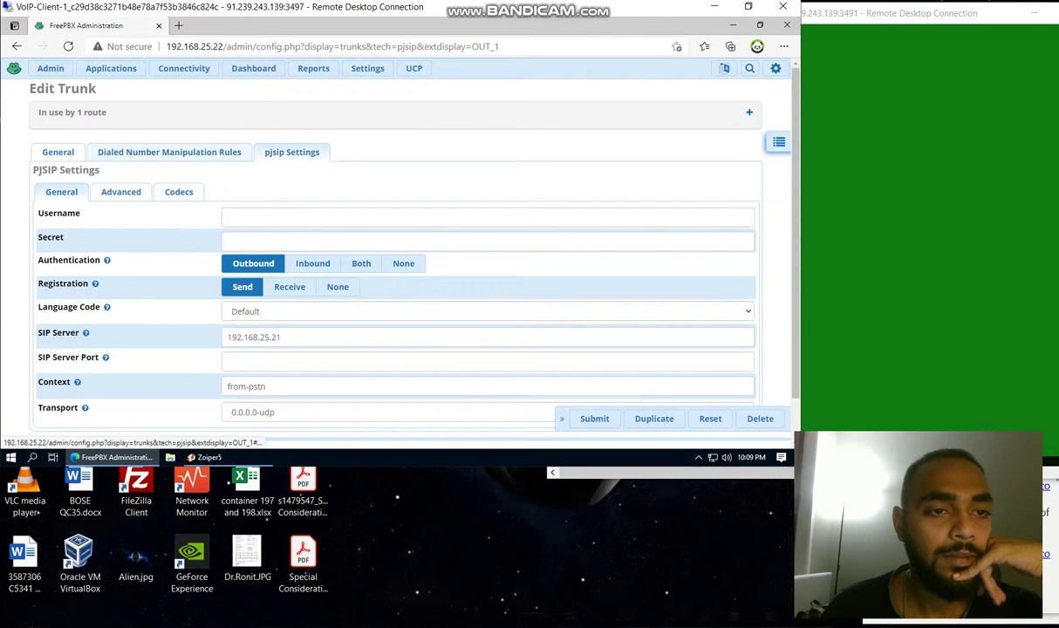
Review the 10_to_11 trunk's Dialed Number Manipulation Rules and General settings, and close the FreePBX browser page
{"action": "left_click", "coordinate": [131, 152]}
{"action": "scroll", "coordinate": [395, 262], "scroll_direction": "down", "scroll_amount": 2}
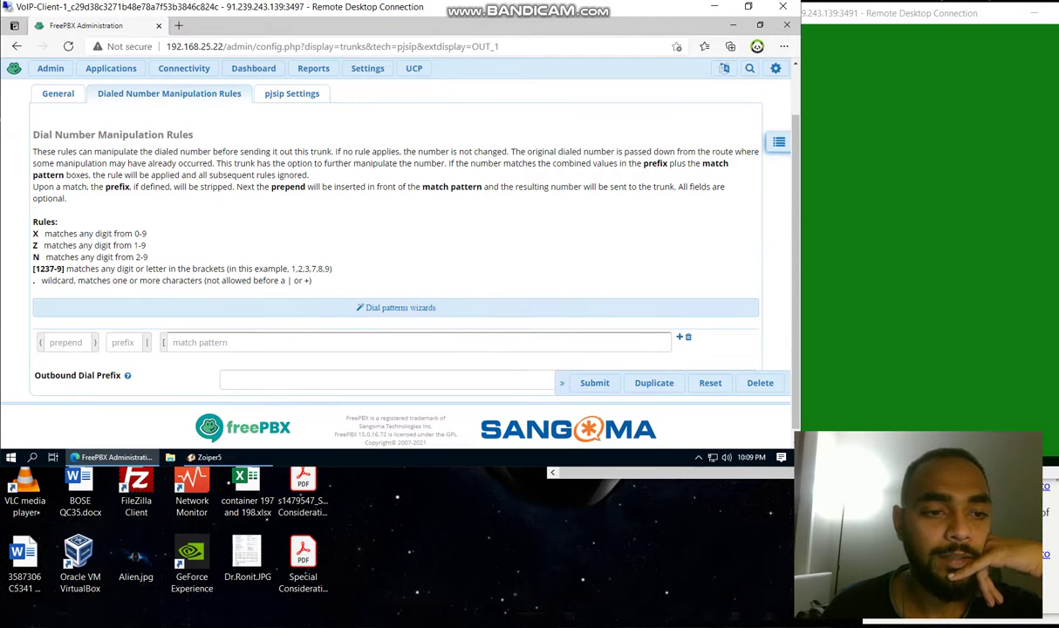
{"action": "scroll", "coordinate": [395, 262], "scroll_direction": "up", "scroll_amount": 2}
{"action": "left_click", "coordinate": [58, 152]}
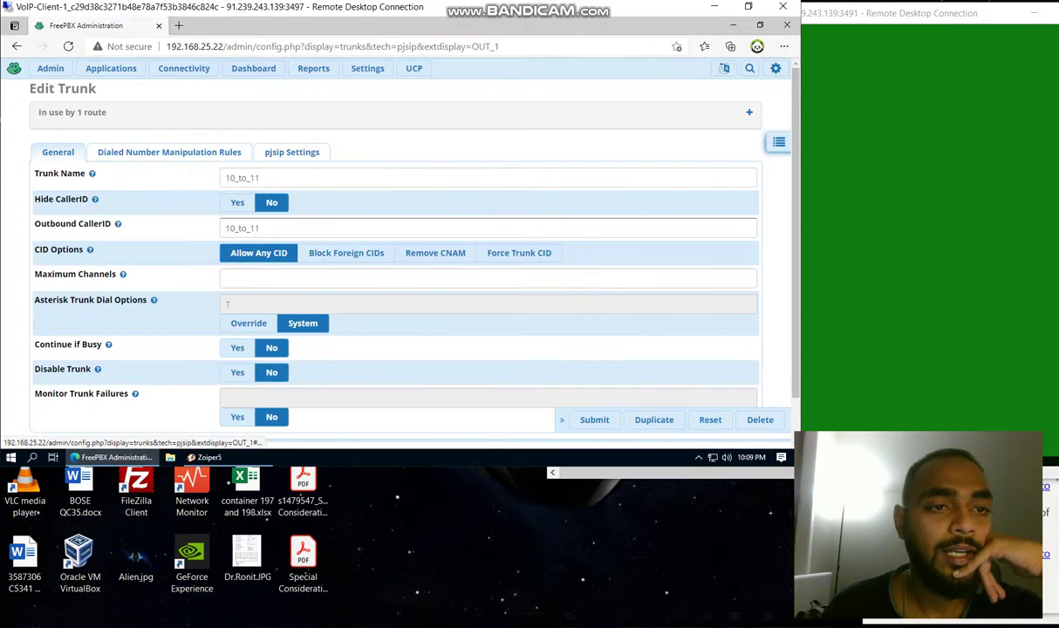
{"action": "scroll", "coordinate": [58, 152], "scroll_direction": "down", "scroll_amount": 1}
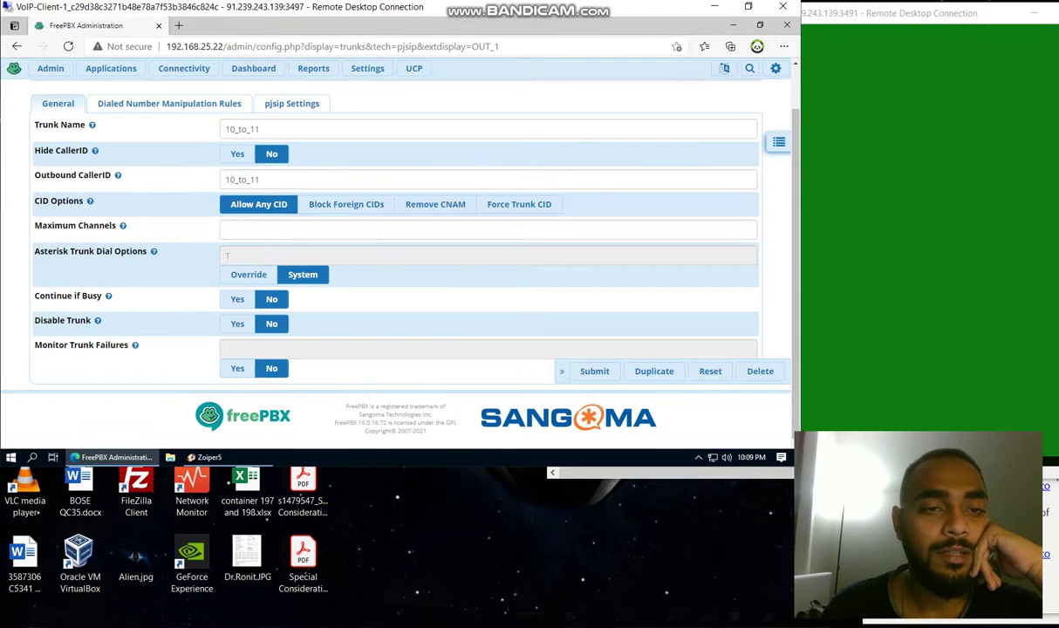
{"action": "scroll", "coordinate": [395, 262], "scroll_direction": "up", "scroll_amount": 1}
{"action": "left_click", "coordinate": [159, 26]}
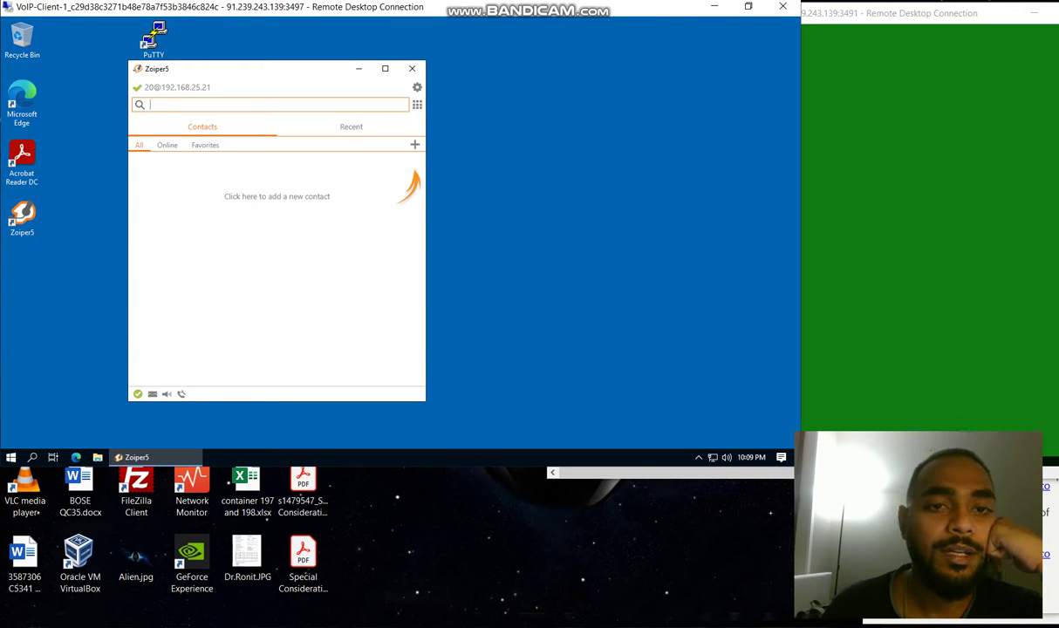
Start Zoiper5 on VoIP Client 3 as a free user and widen its window
{"action": "left_click", "coordinate": [907, 192]}
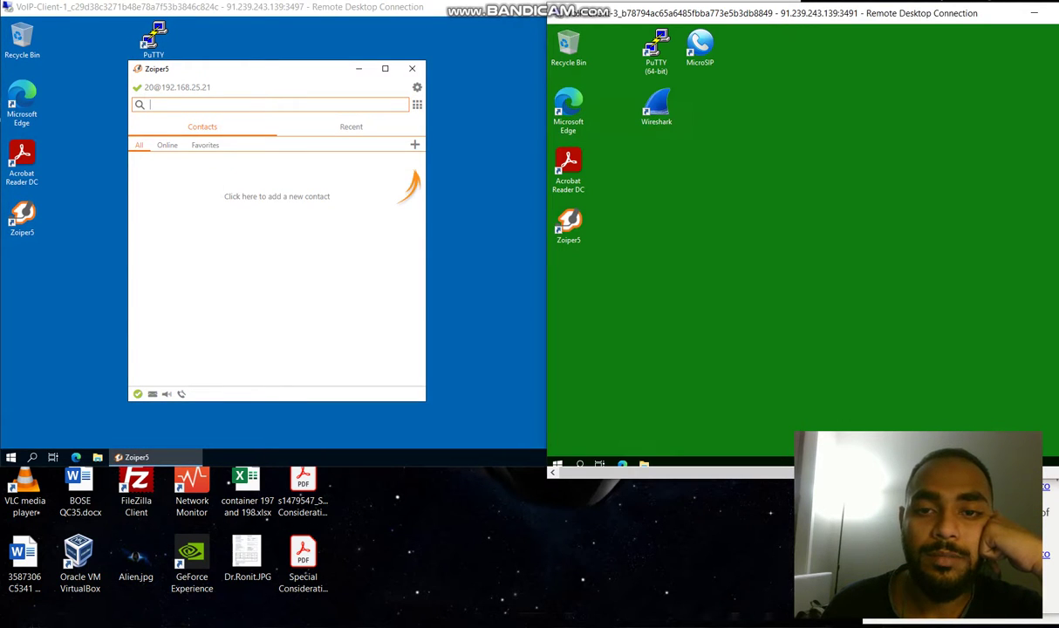
{"action": "left_click", "coordinate": [568, 225]}
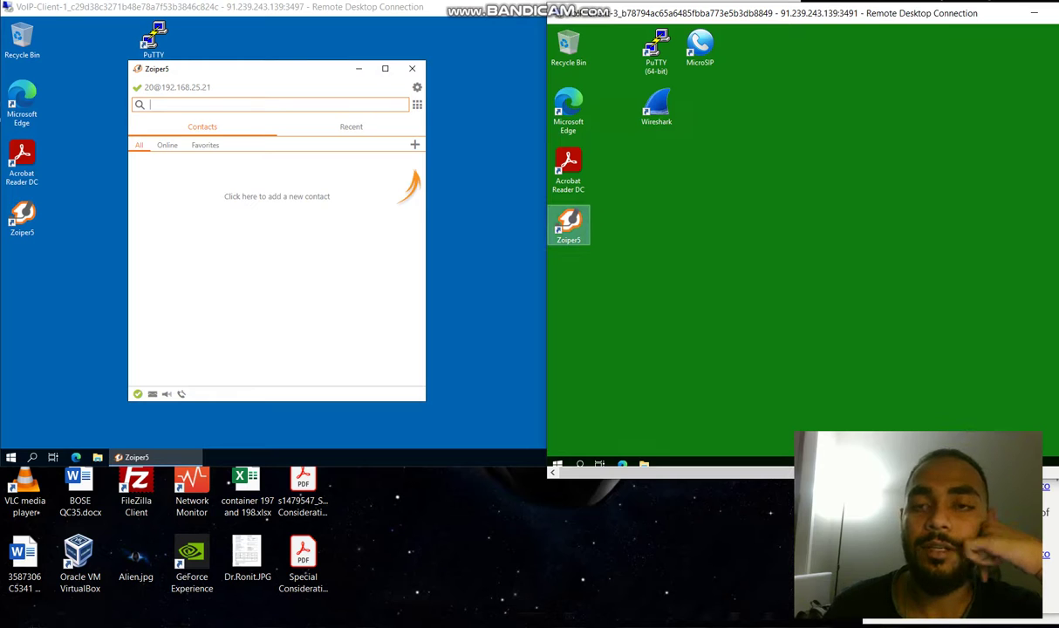
{"action": "key", "text": "Return"}
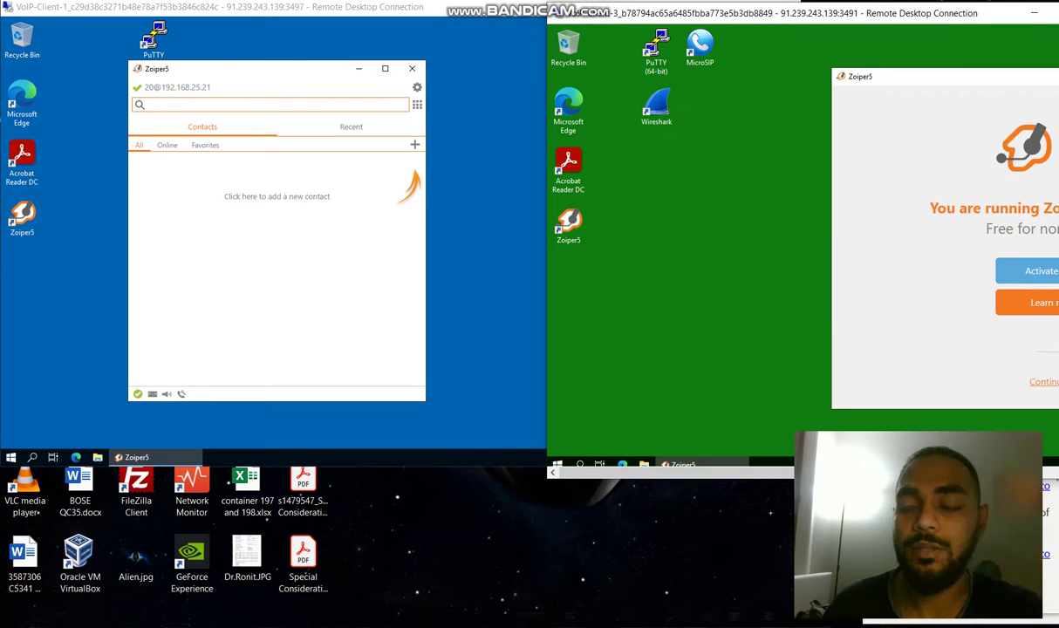
{"action": "left_click", "coordinate": [1044, 383]}
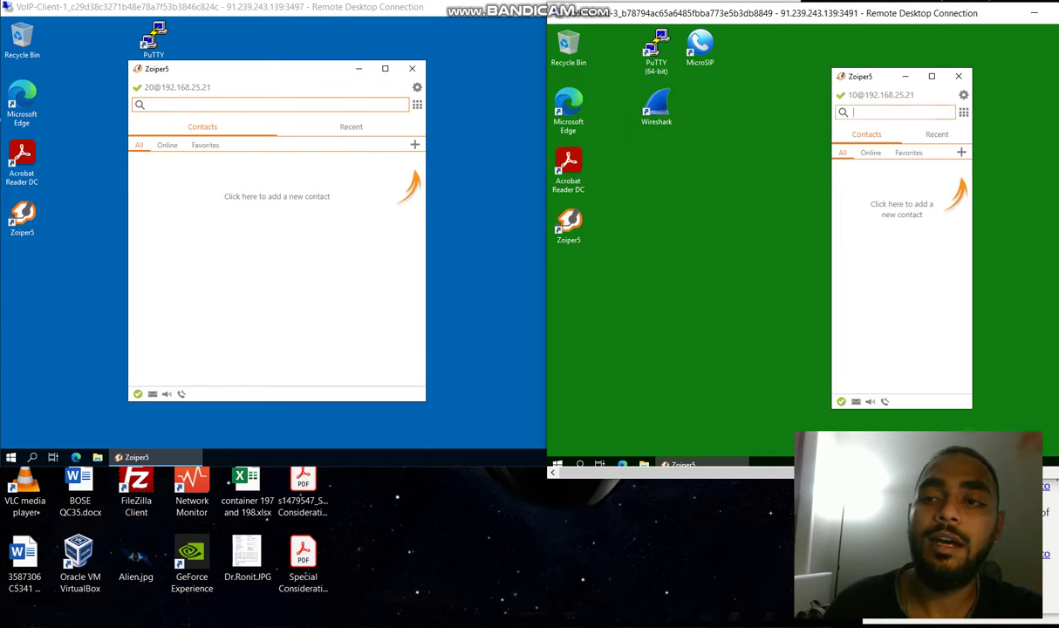
{"action": "left_click_drag", "start_coordinate": [832, 69], "coordinate": [759, 67]}
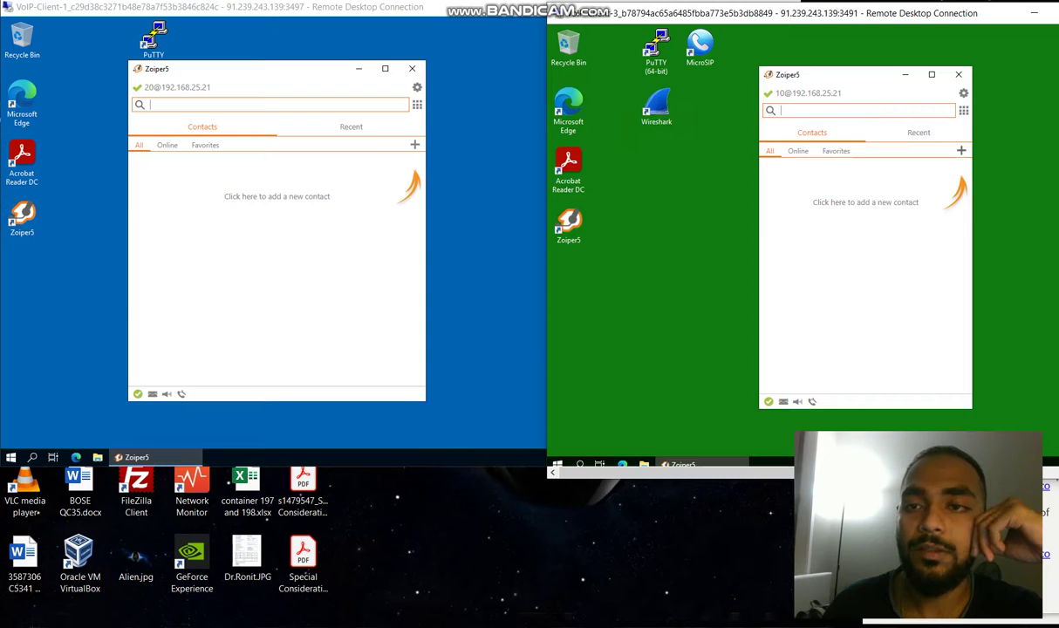
Call extension 10 from Zoiper5 on VoIP Client 1 using its recent call history
{"action": "left_click", "coordinate": [270, 105]}
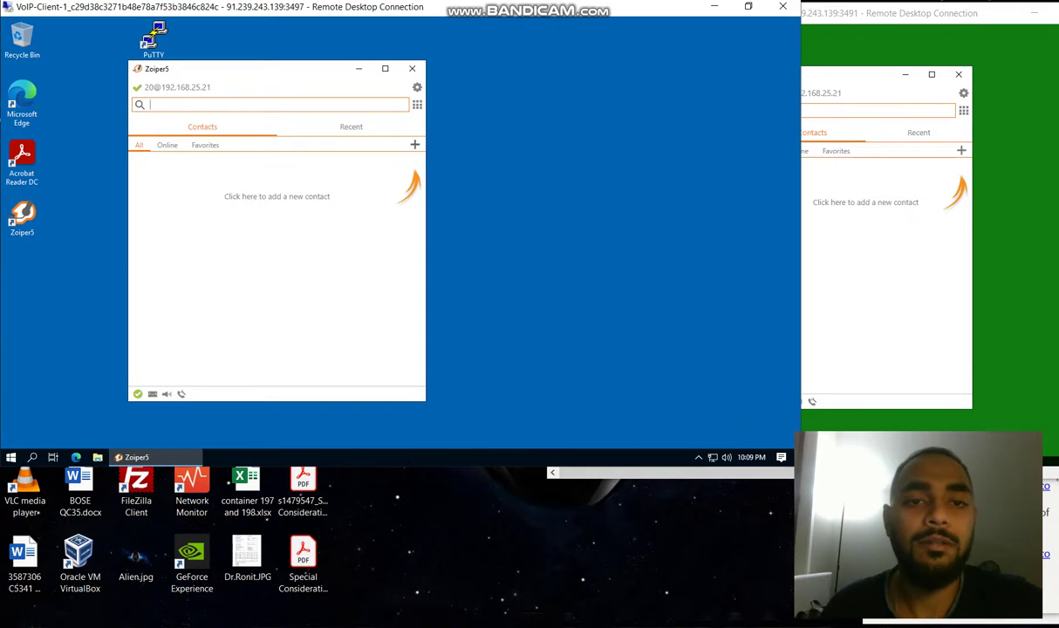
{"action": "left_click", "coordinate": [414, 145]}
{"action": "left_click", "coordinate": [358, 162]}
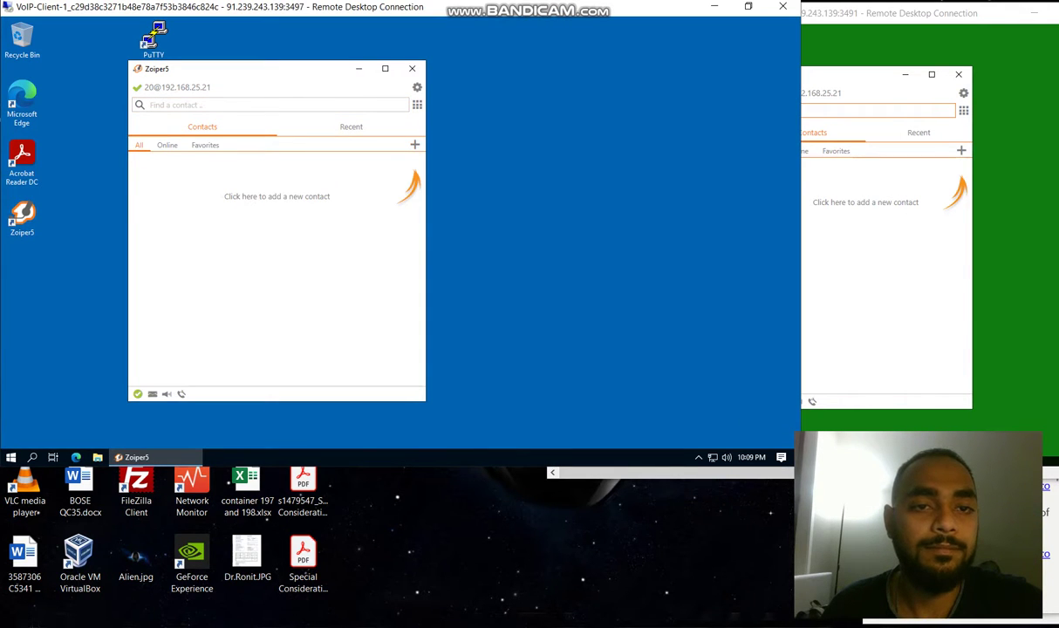
{"action": "left_click", "coordinate": [350, 127]}
{"action": "left_click", "coordinate": [288, 189]}
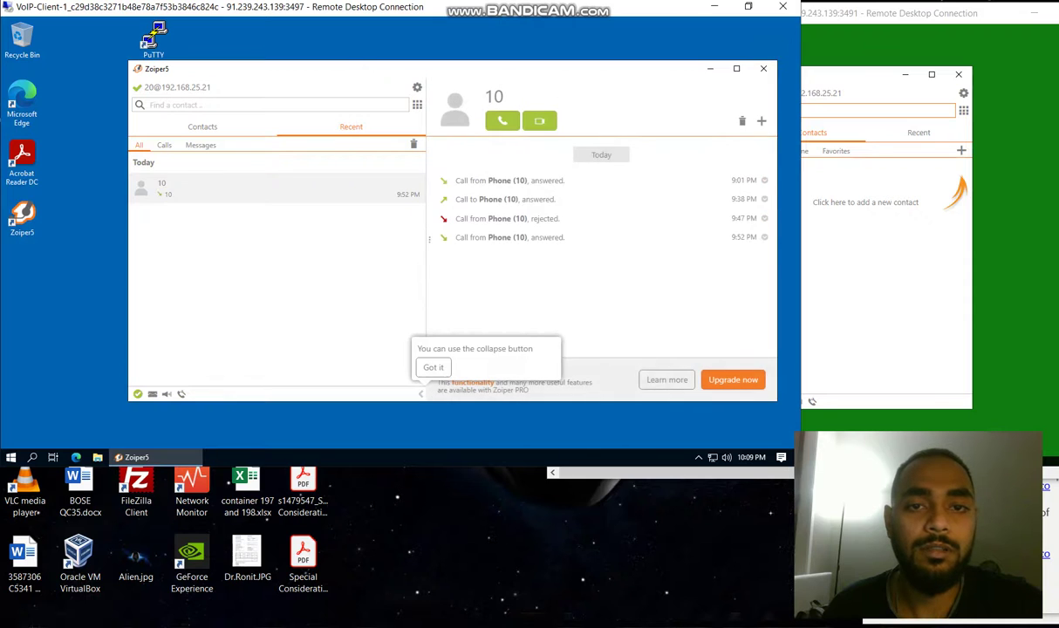
{"action": "left_click", "coordinate": [502, 120]}
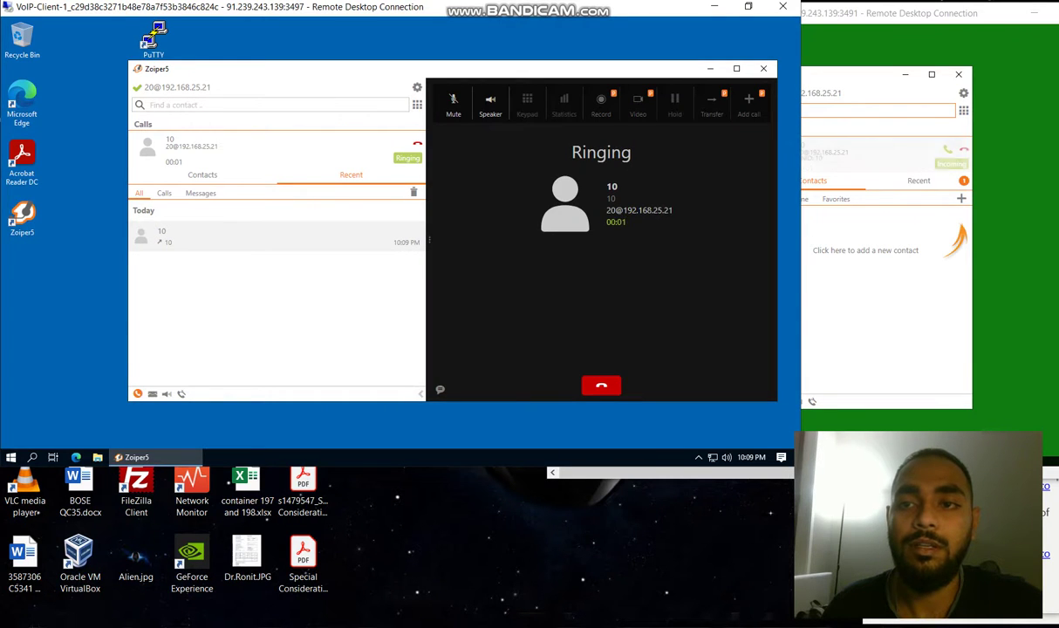
Answer the incoming call from extension 20 on VoIP Client 3 and arrange both Zoiper5 windows so the call is visible
{"action": "left_click", "coordinate": [830, 44]}
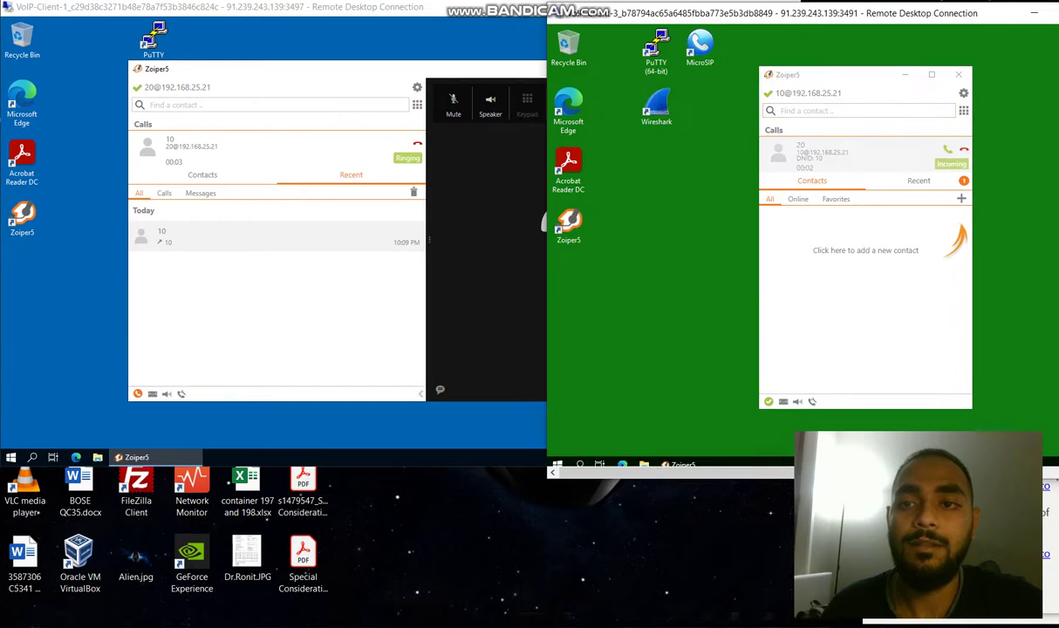
{"action": "left_click", "coordinate": [306, 40]}
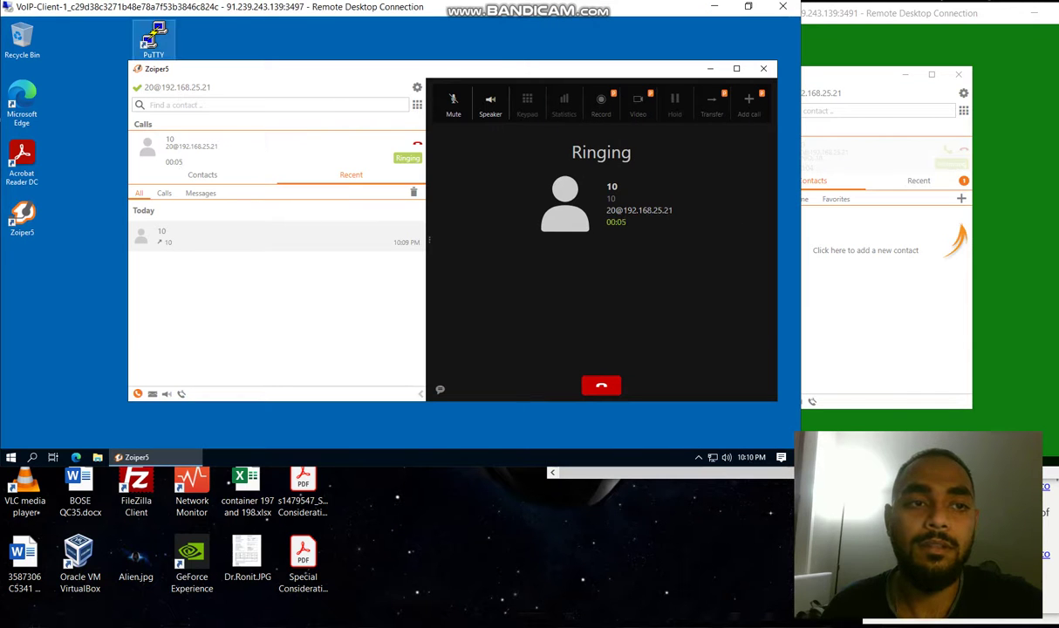
{"action": "left_click_drag", "start_coordinate": [253, 69], "coordinate": [87, 36]}
{"action": "left_click", "coordinate": [832, 45]}
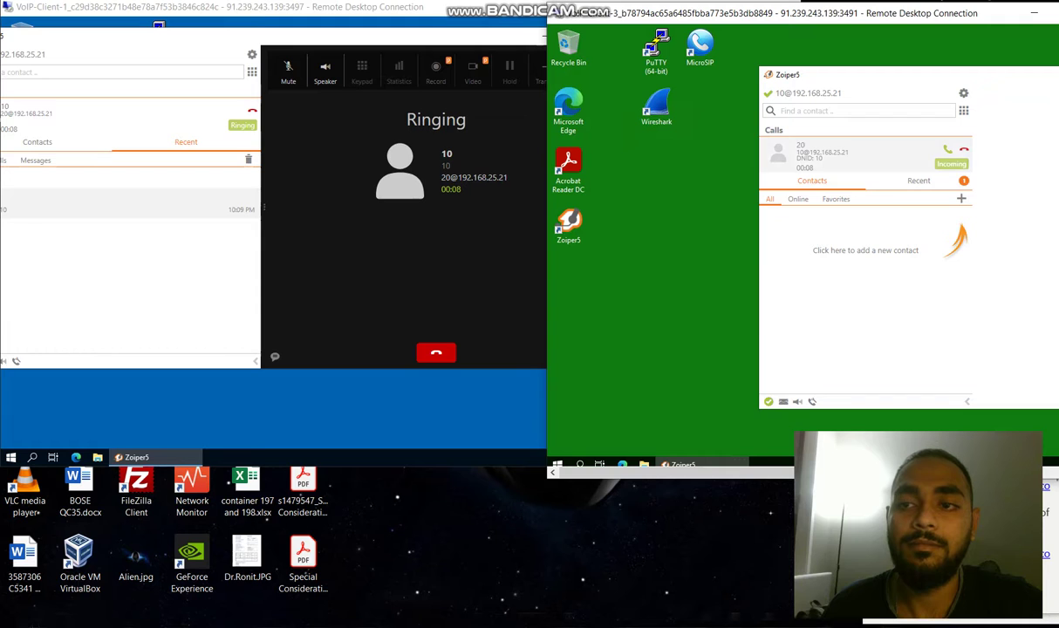
{"action": "left_click", "coordinate": [948, 149]}
{"action": "left_click_drag", "start_coordinate": [925, 75], "coordinate": [813, 68]}
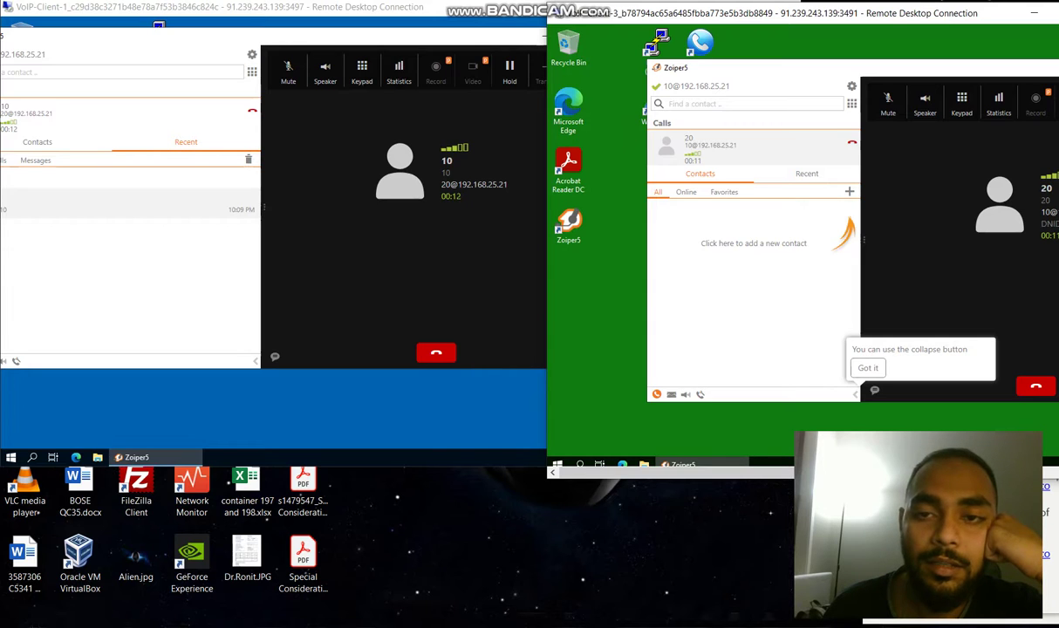
Hang up the call on both VoIP clients and minimize both Zoiper5 windows
{"action": "left_click", "coordinate": [437, 353]}
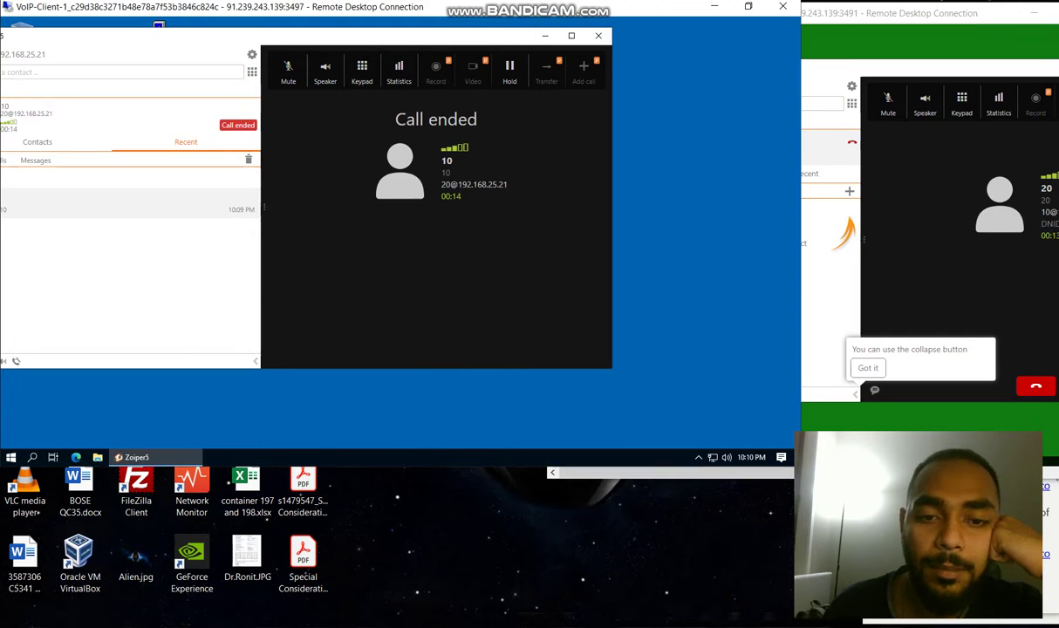
{"action": "left_click", "coordinate": [1036, 387]}
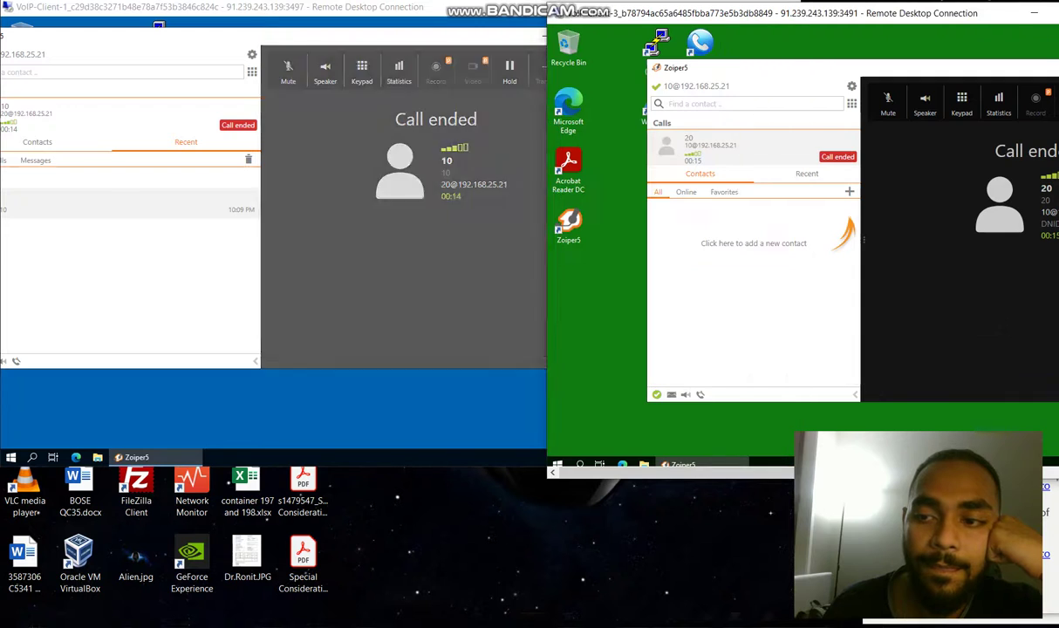
{"action": "left_click", "coordinate": [489, 37]}
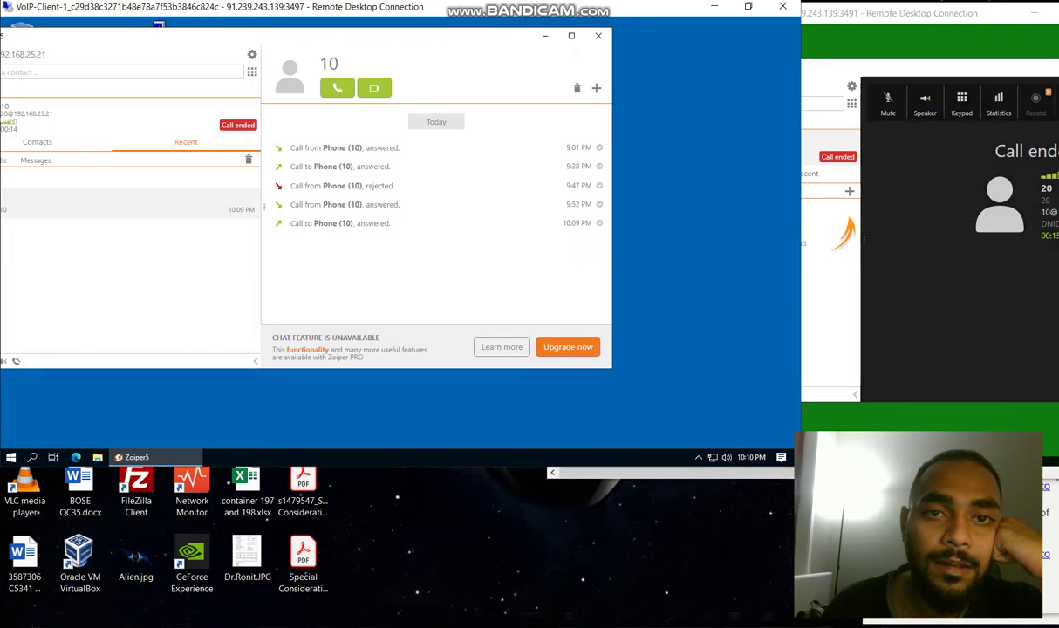
{"action": "left_click_drag", "start_coordinate": [489, 37], "coordinate": [452, 39]}
{"action": "left_click", "coordinate": [561, 38]}
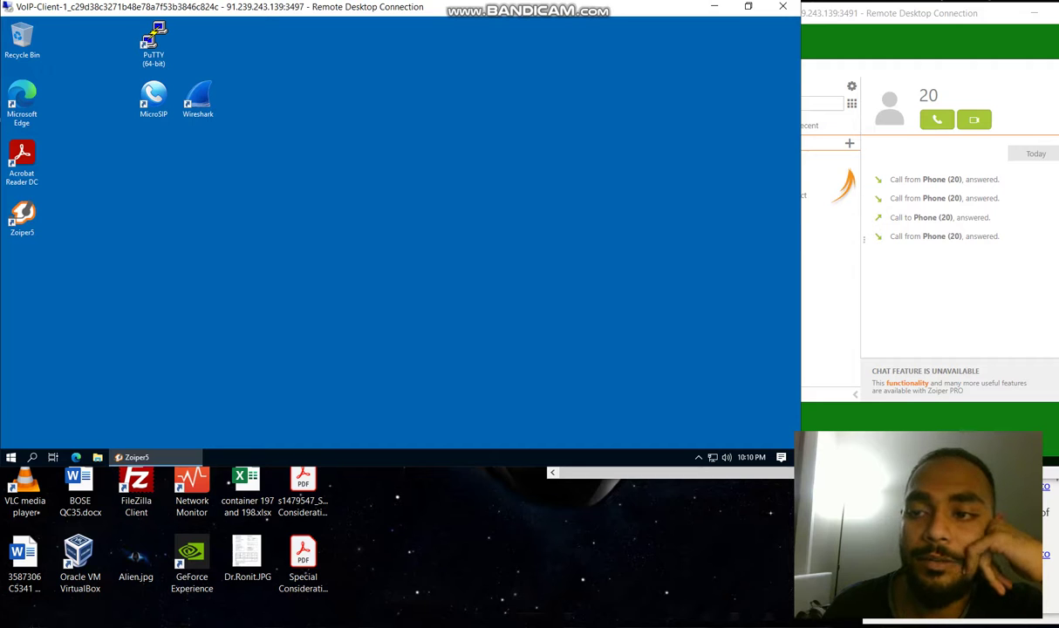
{"action": "left_click", "coordinate": [943, 292]}
{"action": "left_click_drag", "start_coordinate": [952, 68], "coordinate": [827, 74]}
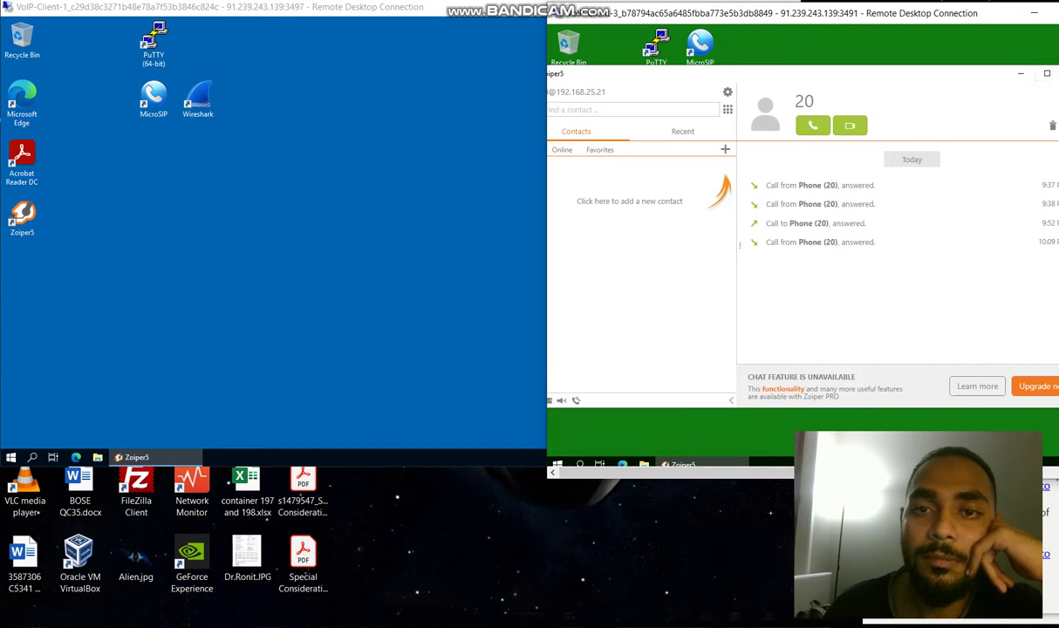
{"action": "left_click_drag", "start_coordinate": [969, 73], "coordinate": [921, 76]}
{"action": "left_click", "coordinate": [1029, 76]}
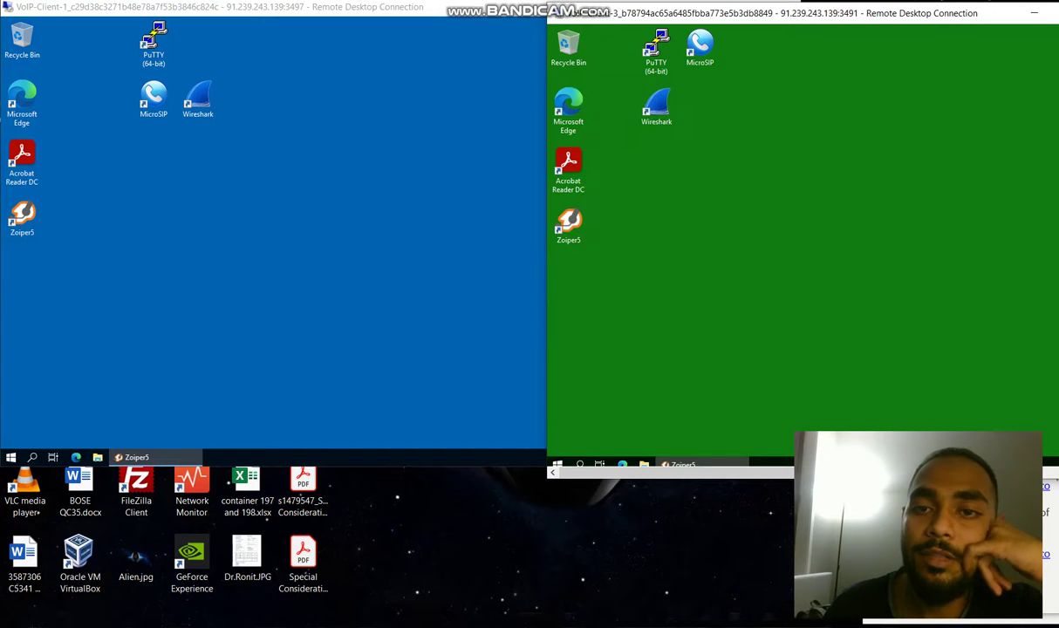
Switch to the BIT353 Assignment 1 document in Word and show its list of required tasks
{"action": "key", "text": "alt+Tab"}
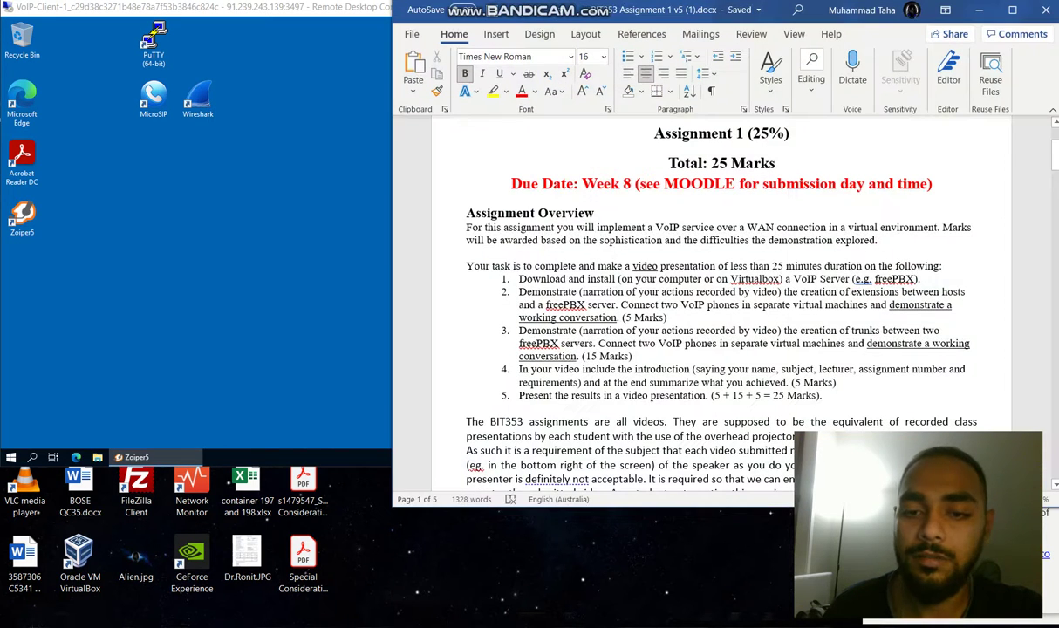
{"action": "scroll", "coordinate": [703, 306], "scroll_direction": "down", "scroll_amount": 1}
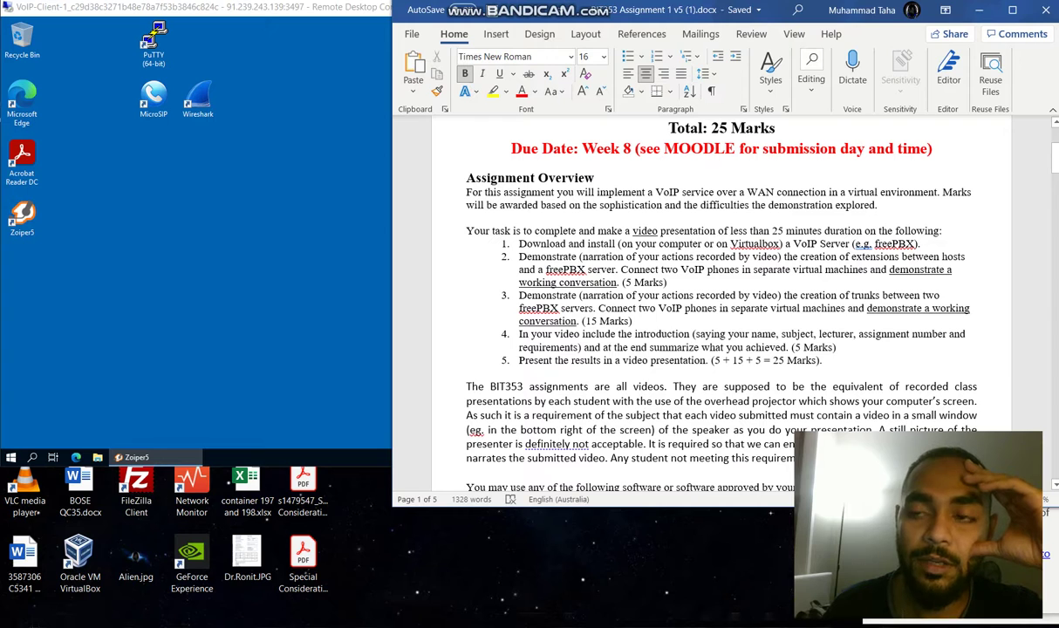
{"action": "key", "text": "alt+Tab"}
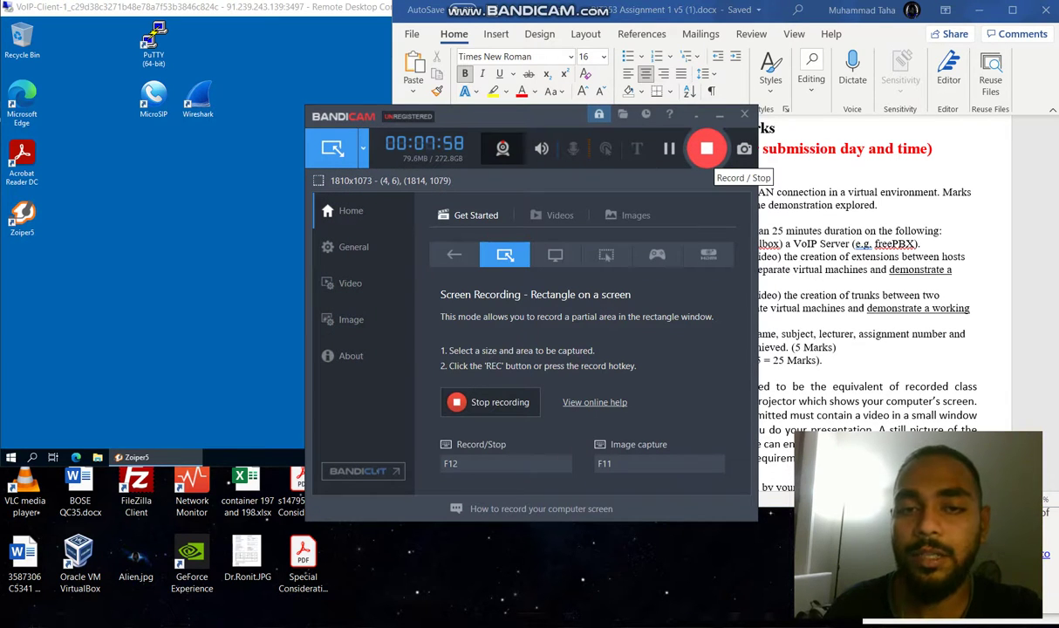
{"action": "left_click", "coordinate": [707, 150]}
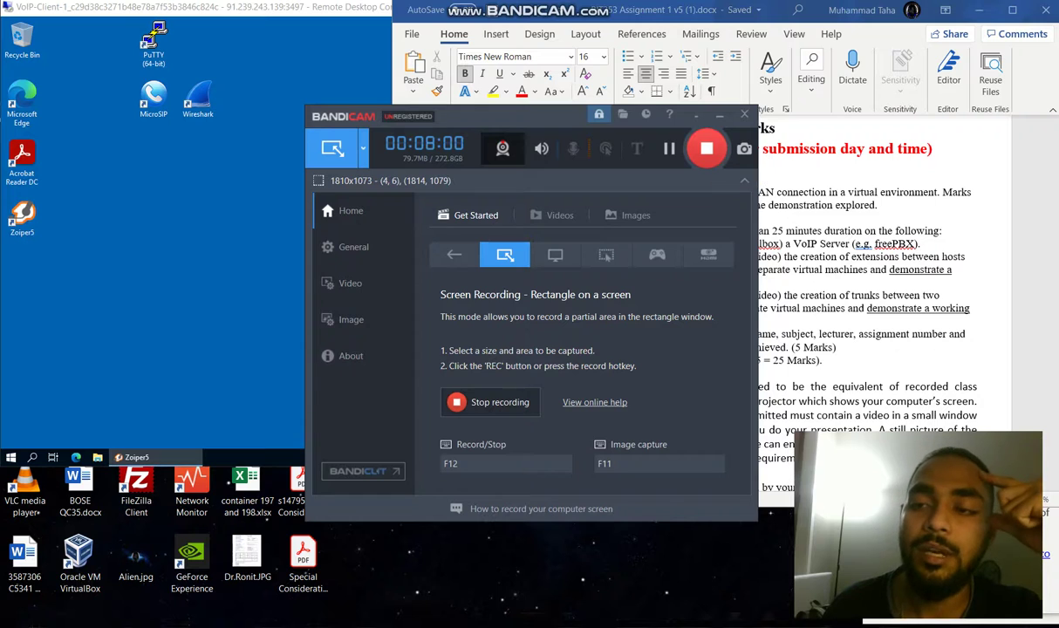
{"action": "key", "text": "alt+Tab"}
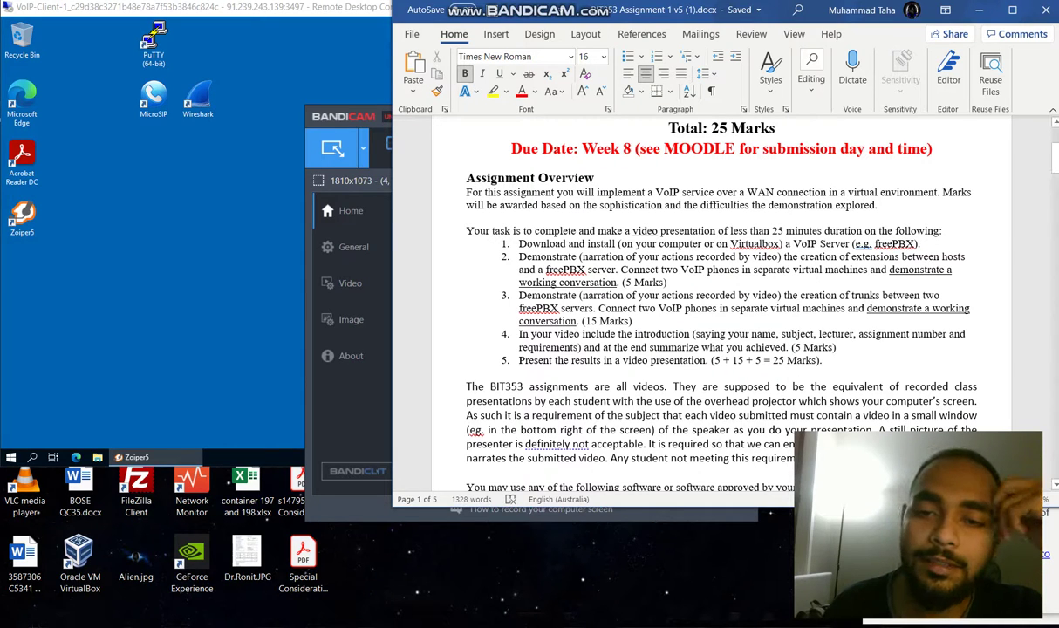
Highlight tasks 1 to 3 in the assignment's task list and clear the selection
{"action": "left_click_drag", "start_coordinate": [634, 321], "coordinate": [519, 244]}
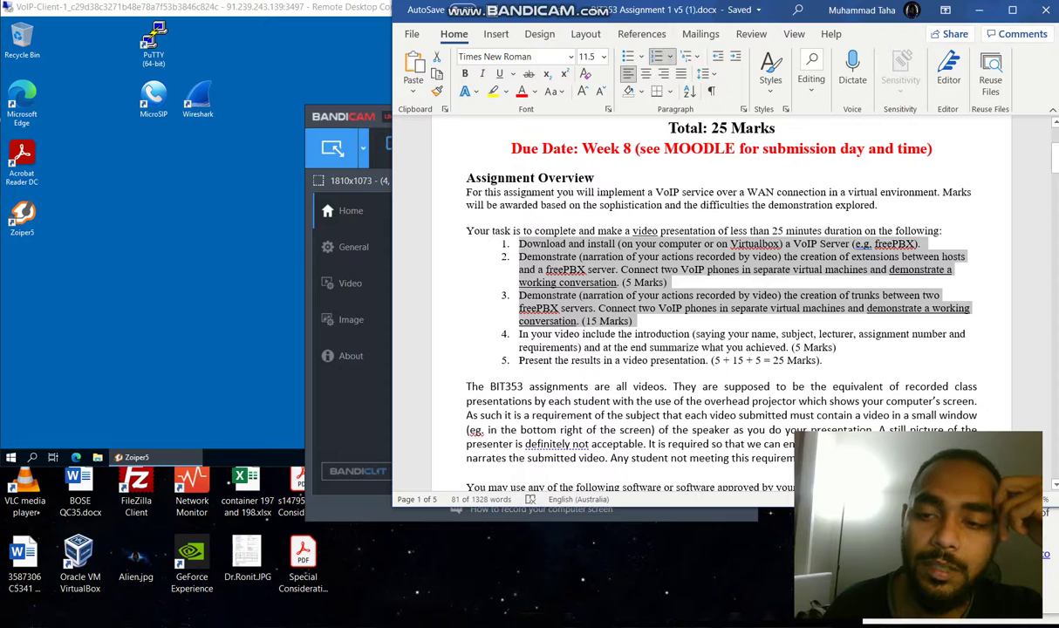
{"action": "left_click", "coordinate": [646, 320]}
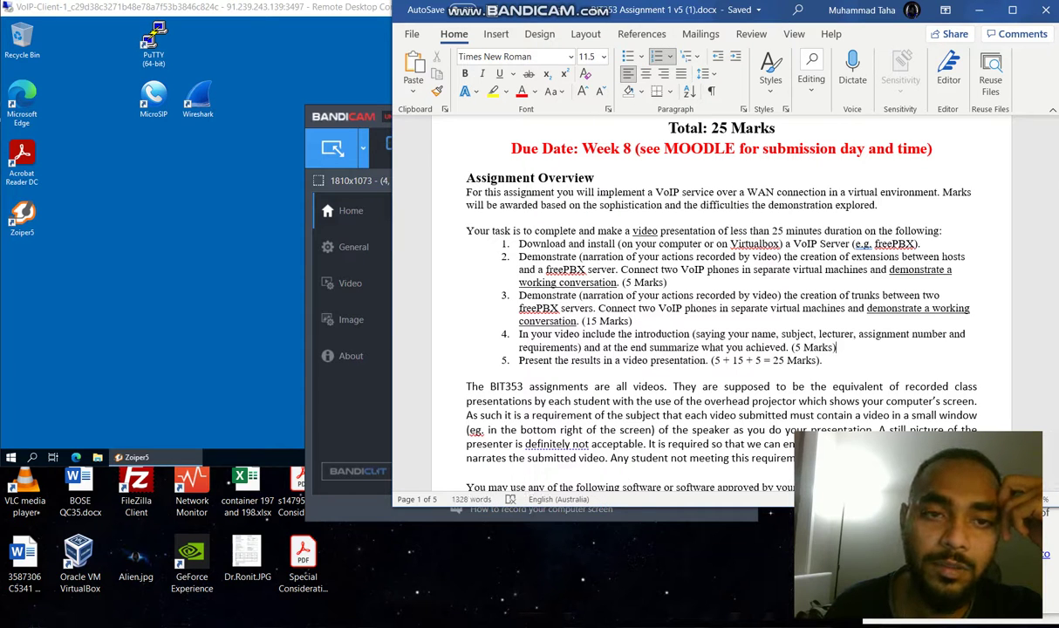